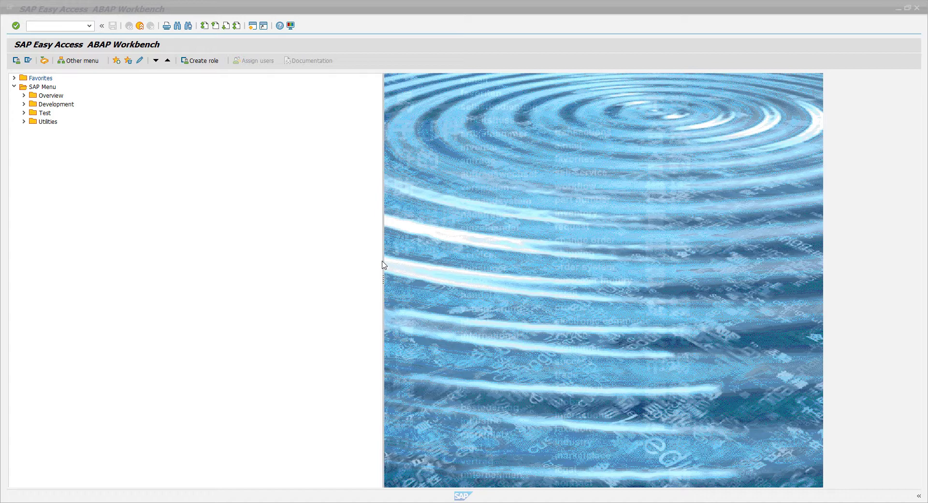
Review the ABAP Editor session with program ZMM_GERA_NOTA and the other SAP Easy Access session, minimising the latter.
click(240, 463)
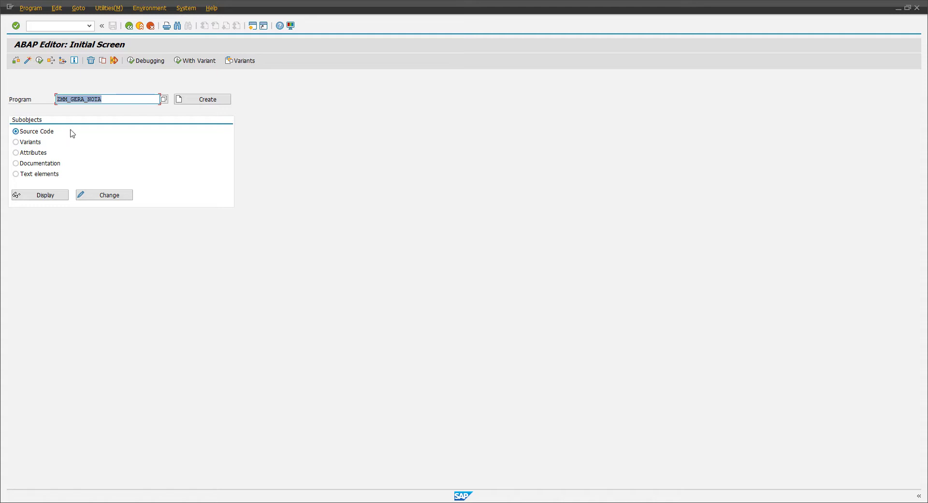
click(122, 102)
drag(121, 103, 63, 99)
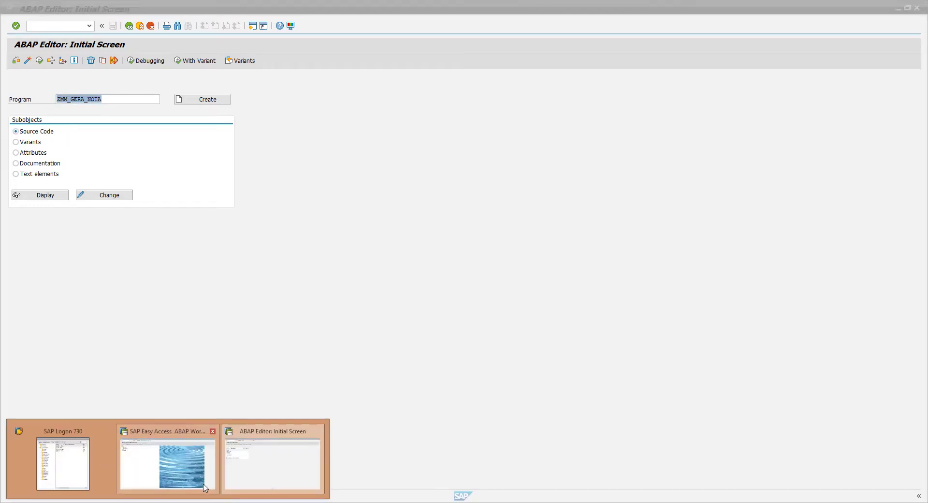
click(165, 459)
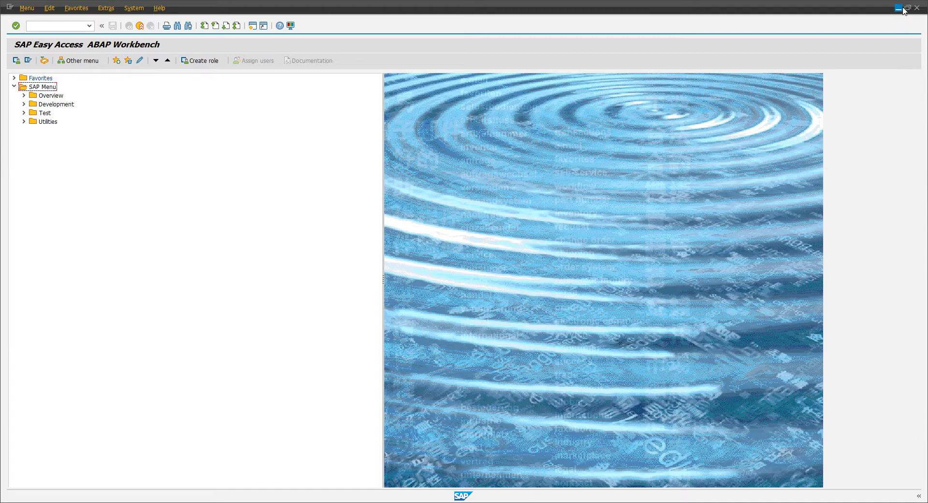
click(898, 8)
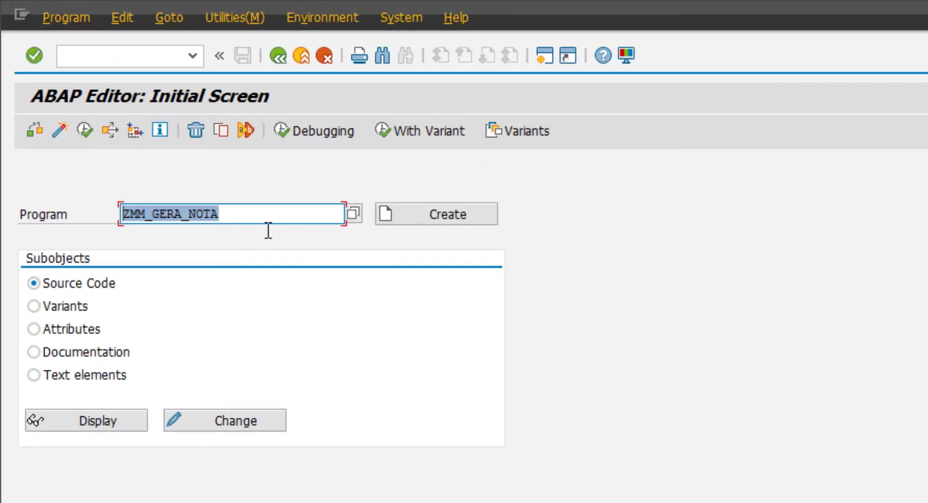
Open the source code of ZMM_GERA_NOTA for changing and start a new transport request for it.
click(202, 411)
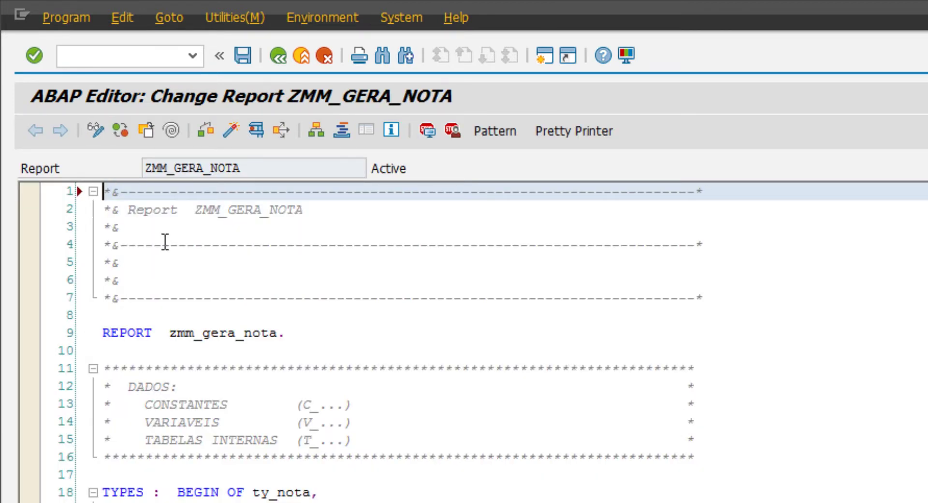
click(223, 131)
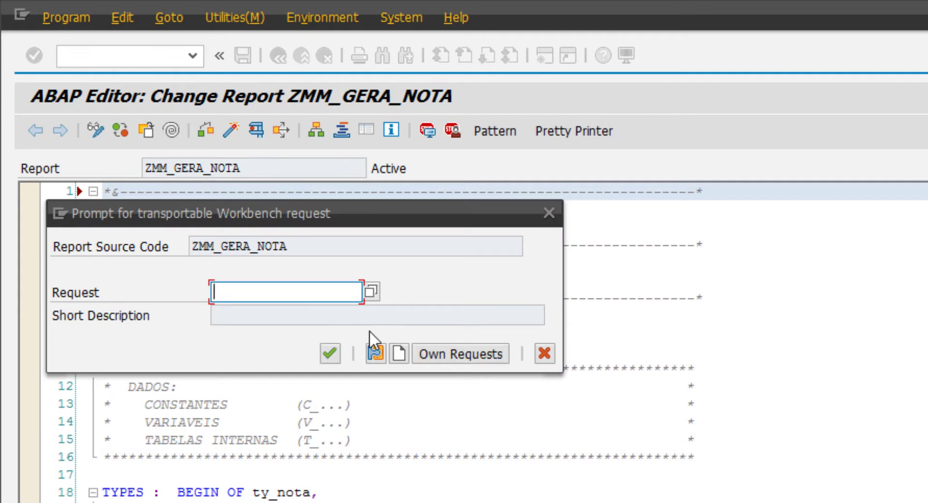
click(404, 353)
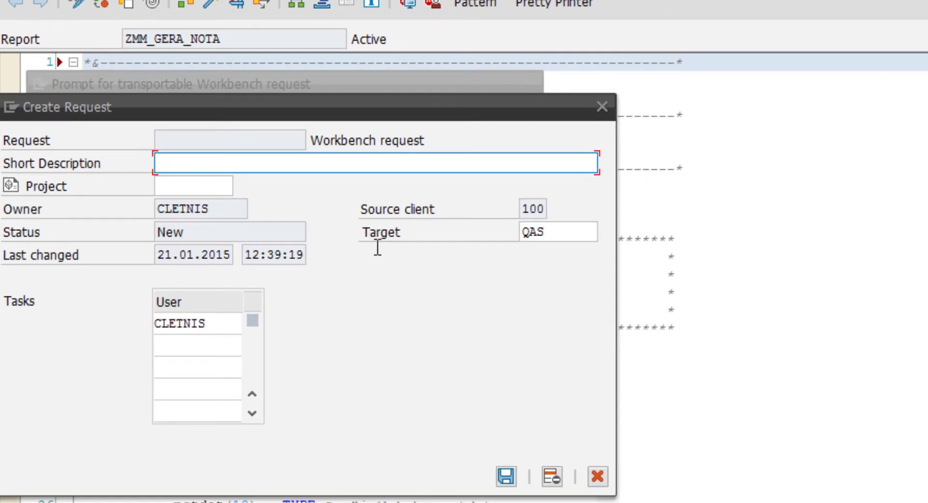
Create the workbench request with short description "Export Request" and target QAS, and assign report ZMM_GERA_NOTA to it.
text(Export Reuq)
key(BackSpace)
key(BackSpace)
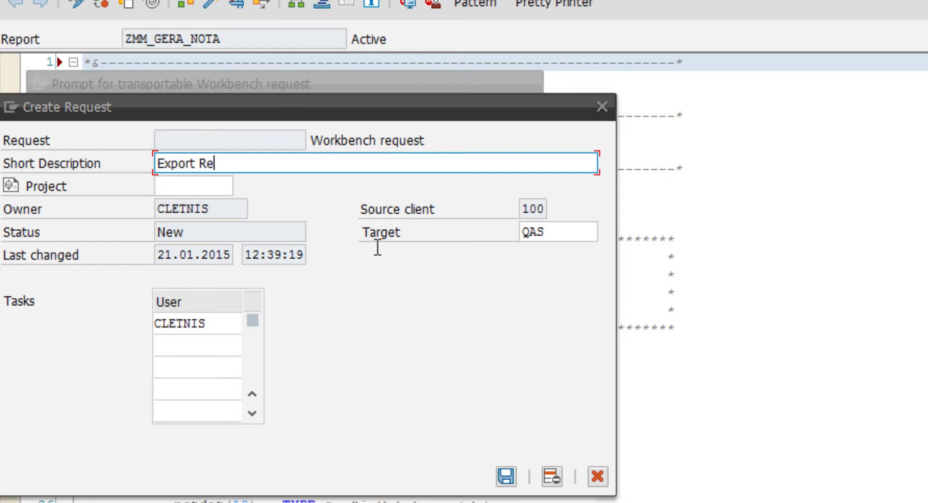
text(quest)
double_click(556, 232)
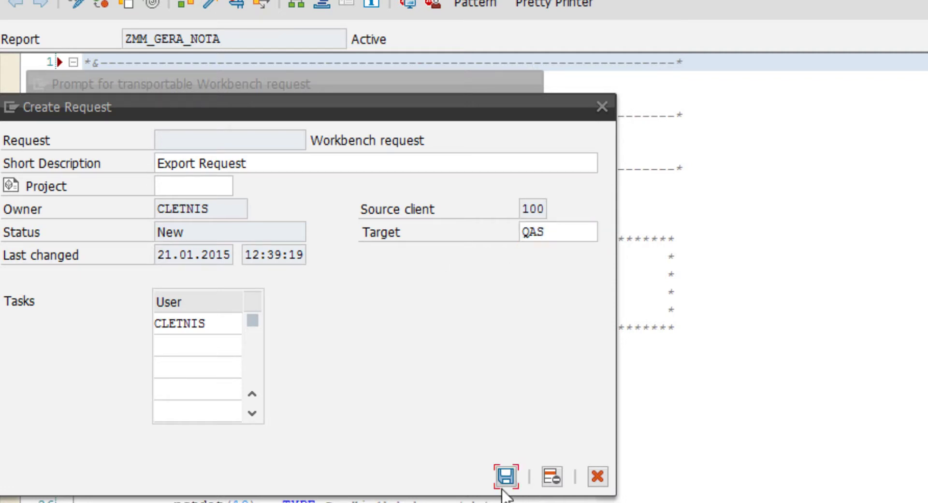
click(505, 478)
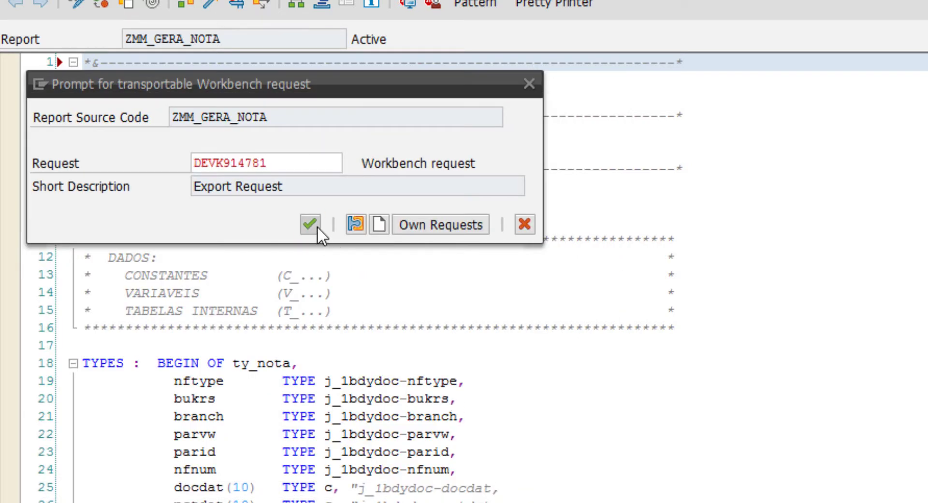
click(312, 225)
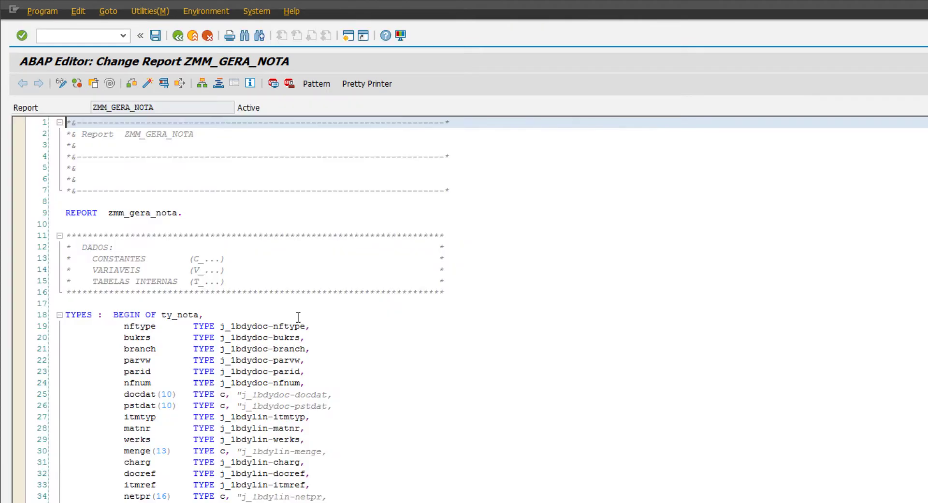
Open the Transport Organizer, transaction SE01, in the current session.
click(177, 108)
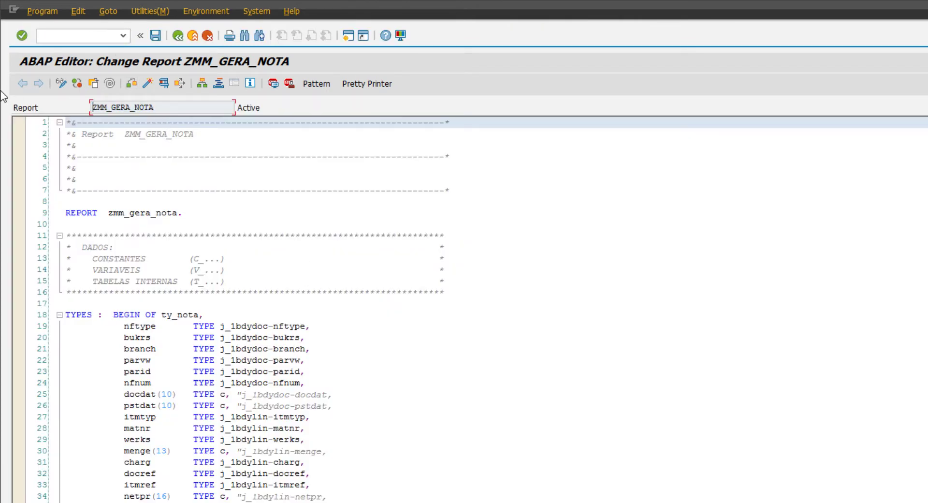
click(54, 38)
text(/nse1)
key(BackSpace)
text(01)
key(Return)
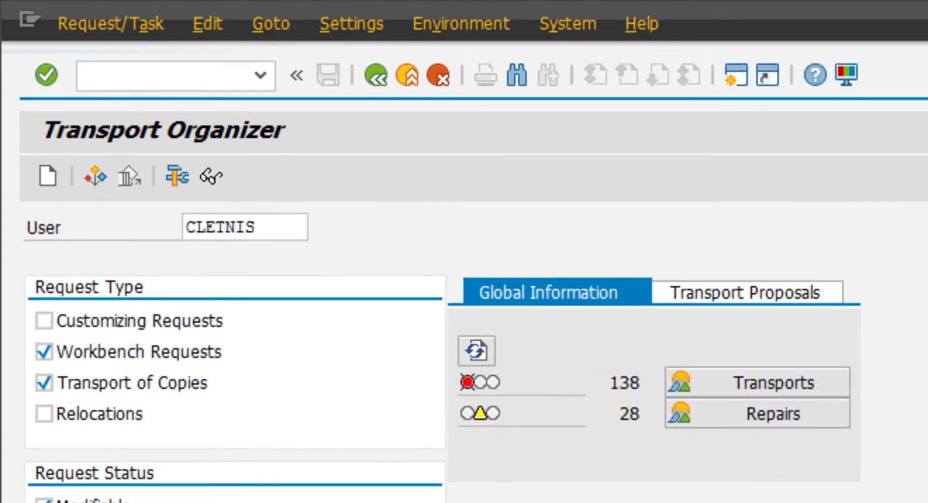
Display the user's requests and expand DEVK914781 down to the object under Report Source Code.
click(44, 298)
click(240, 467)
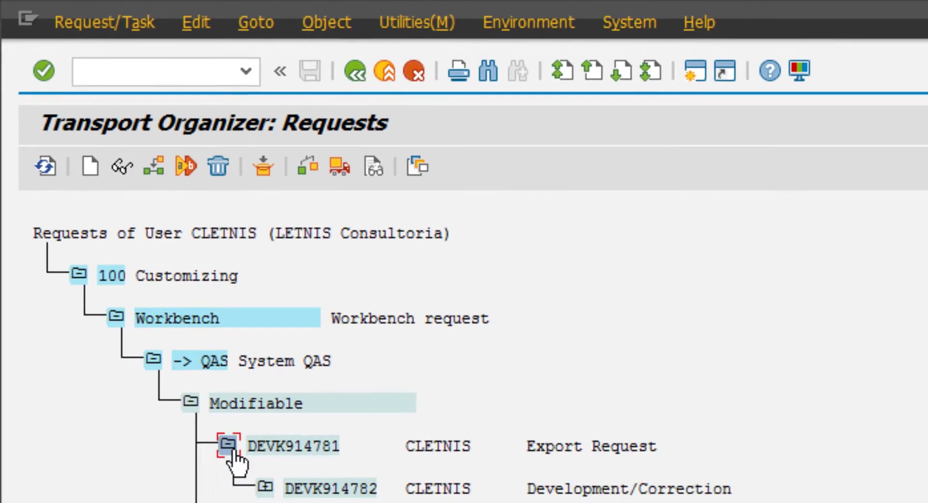
click(244, 489)
click(312, 470)
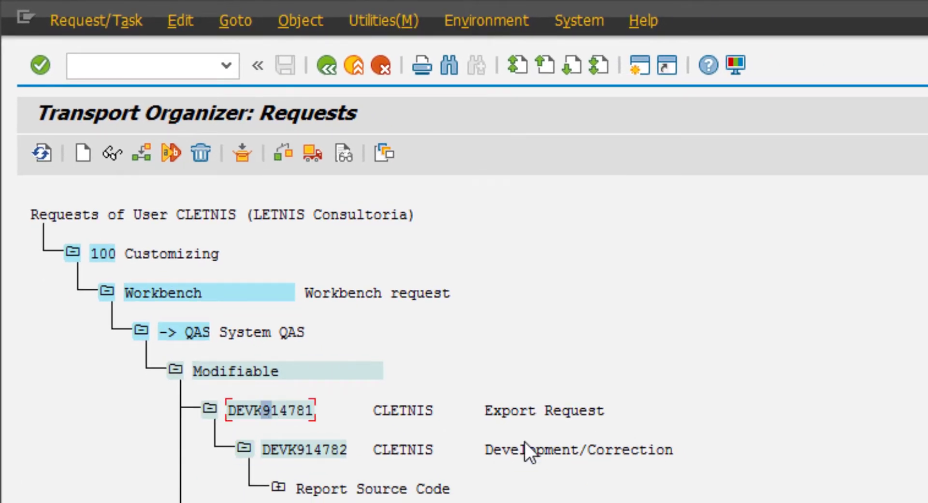
click(278, 486)
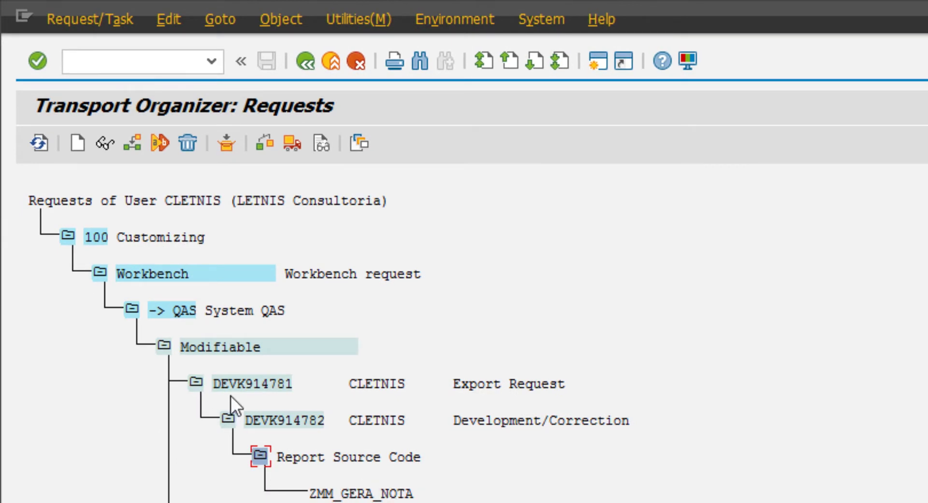
Display request DEVK914781 on its own and expand task DEVK914782 down to ZMM_GERA_NOTA.
drag(231, 391, 328, 393)
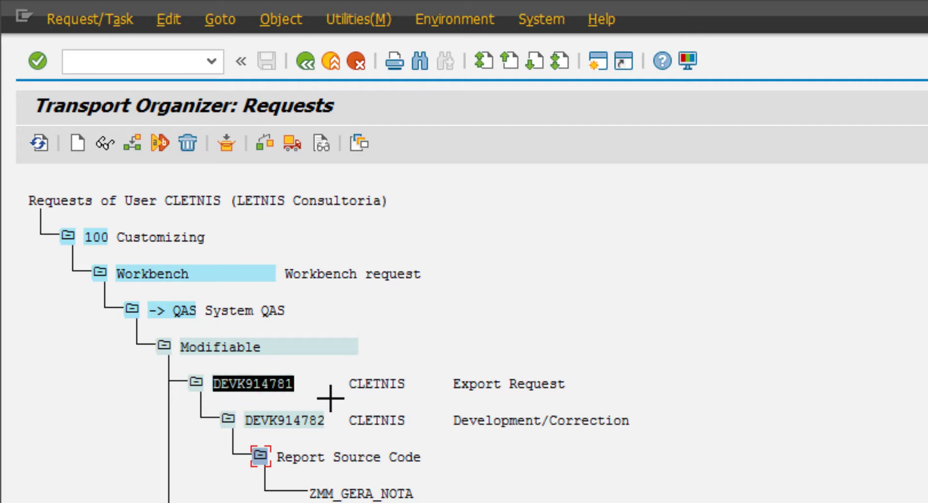
click(331, 61)
click(165, 144)
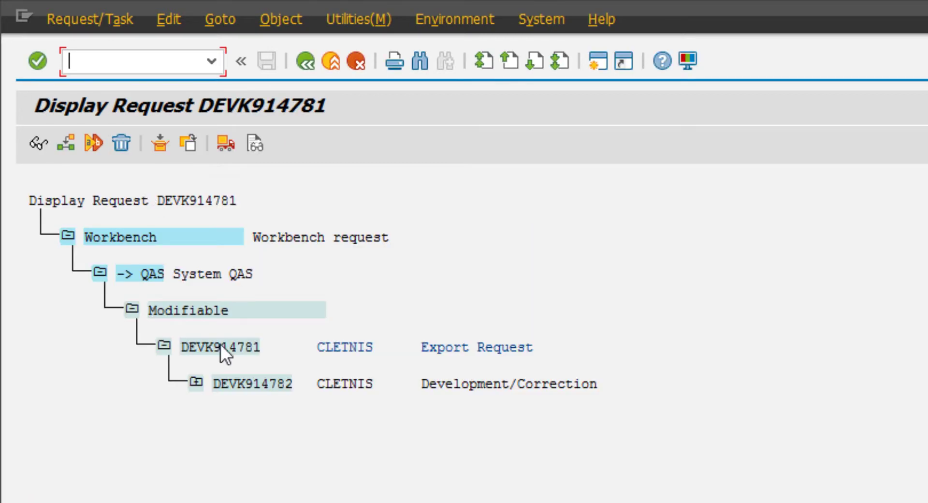
click(196, 383)
click(228, 418)
Release task DEVK914782 and its parent request DEVK914781.
click(258, 384)
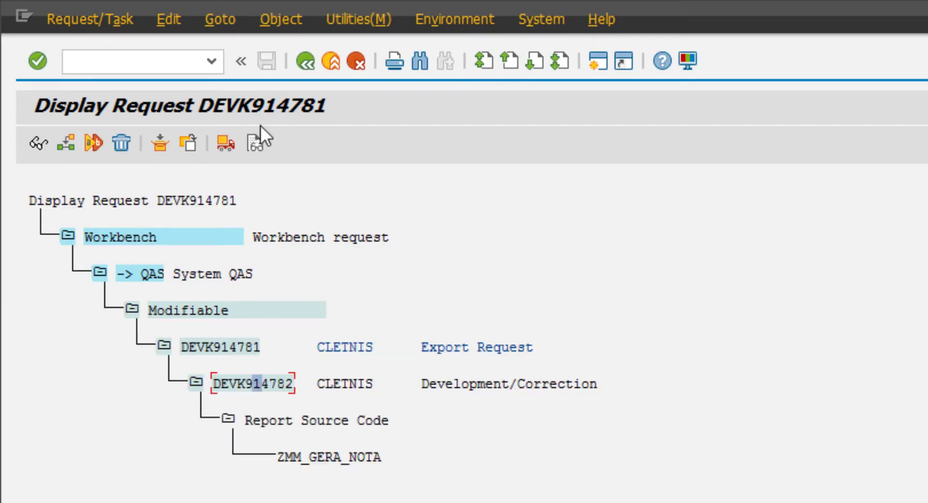
click(235, 346)
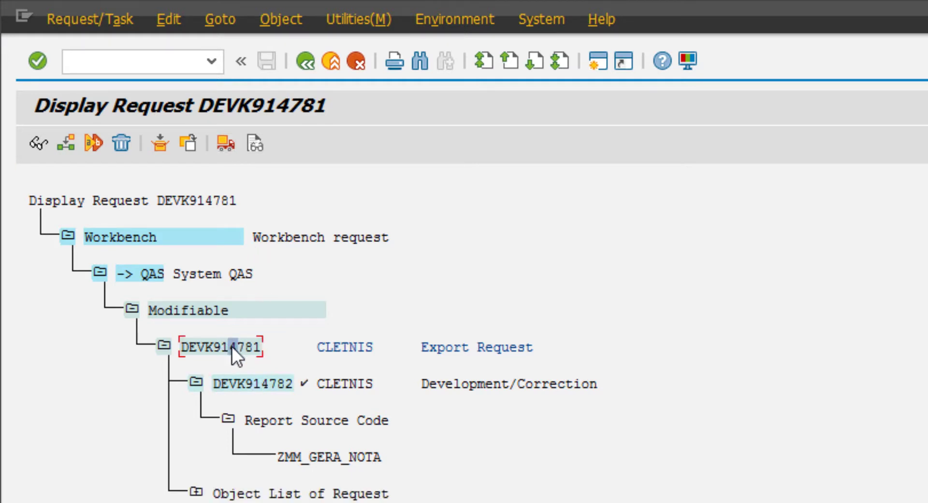
click(221, 145)
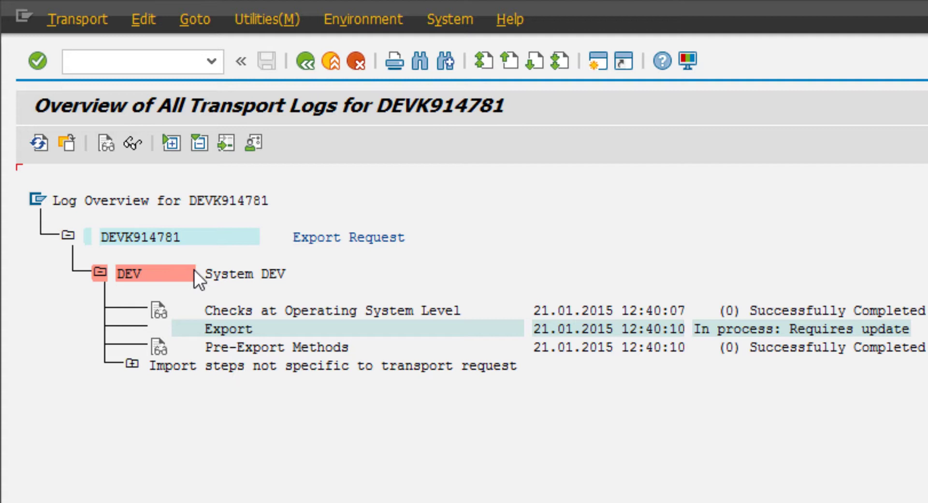
Copy the request number DEVK914781 from the transport log overview.
click(187, 240)
drag(203, 242, 124, 249)
key(ctrl+c)
Open transaction AL11 in a new session and go into the DIR_TRANS directory, \\SERVIDOR15\sapmnt\trans.
click(137, 68)
text(/oAL11)
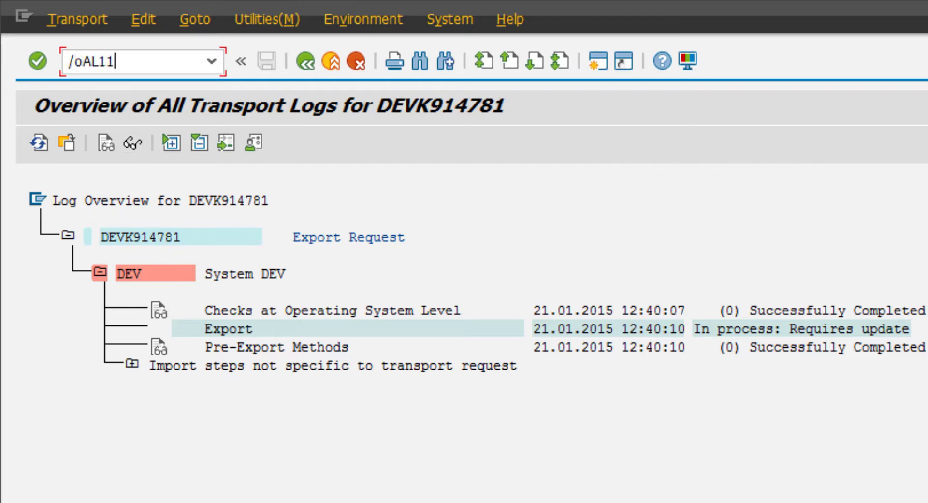
key(Return)
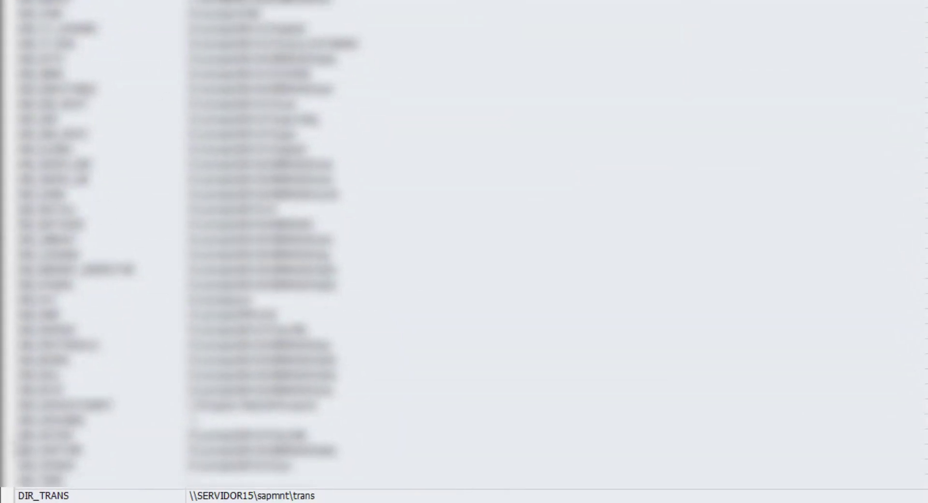
click(57, 496)
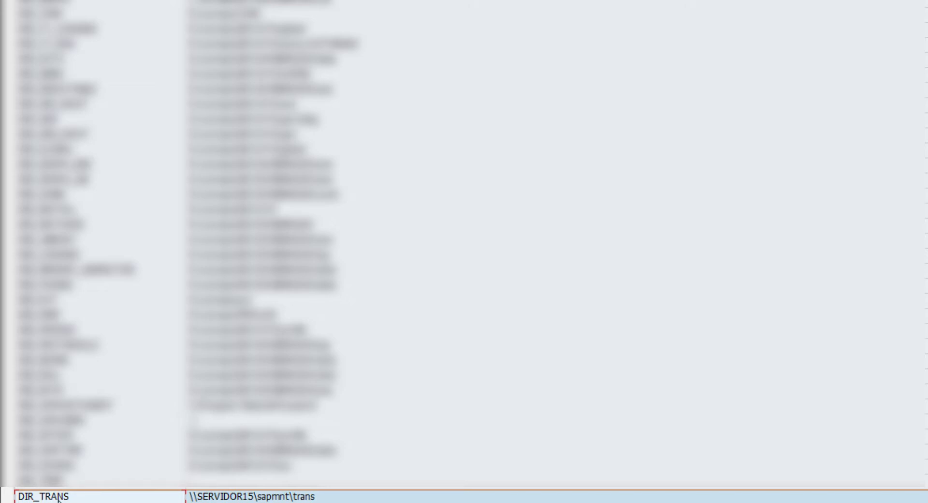
double_click(237, 497)
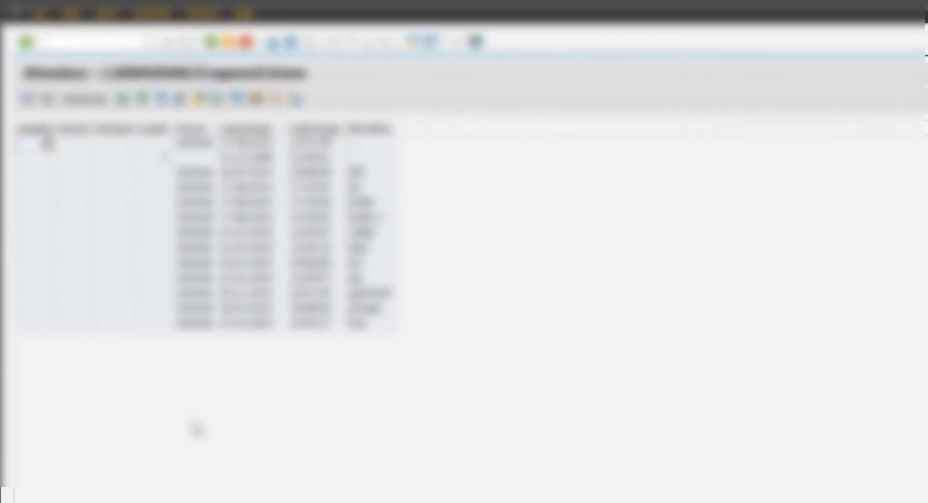
Point out the data and cofiles folders in the transport directory and open cofiles.
click(371, 249)
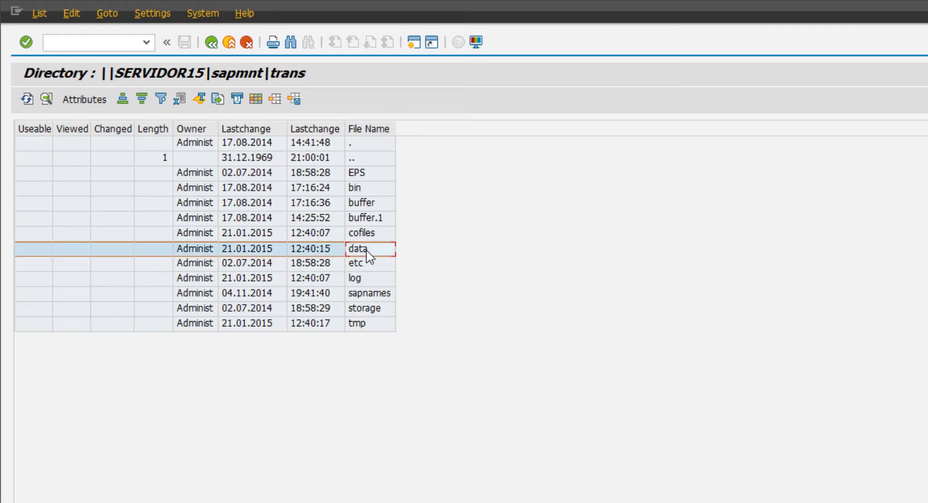
key(Up)
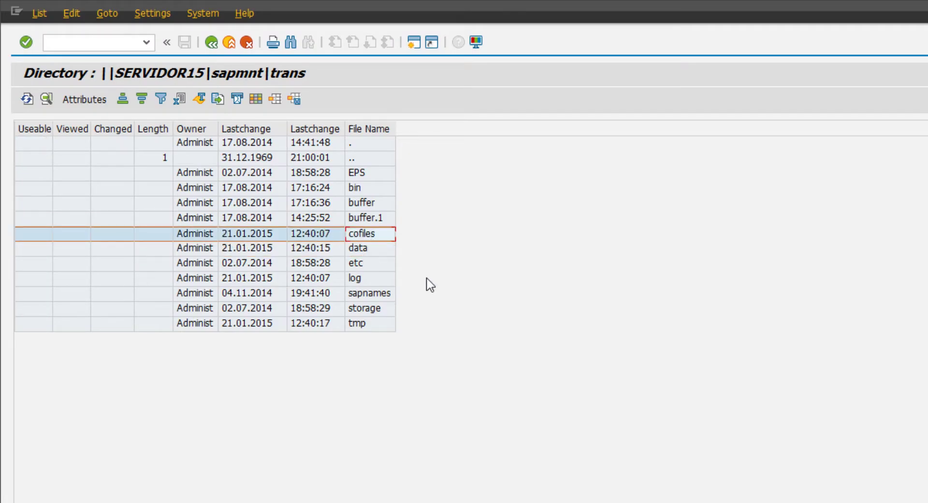
click(368, 244)
click(369, 237)
click(366, 244)
double_click(366, 239)
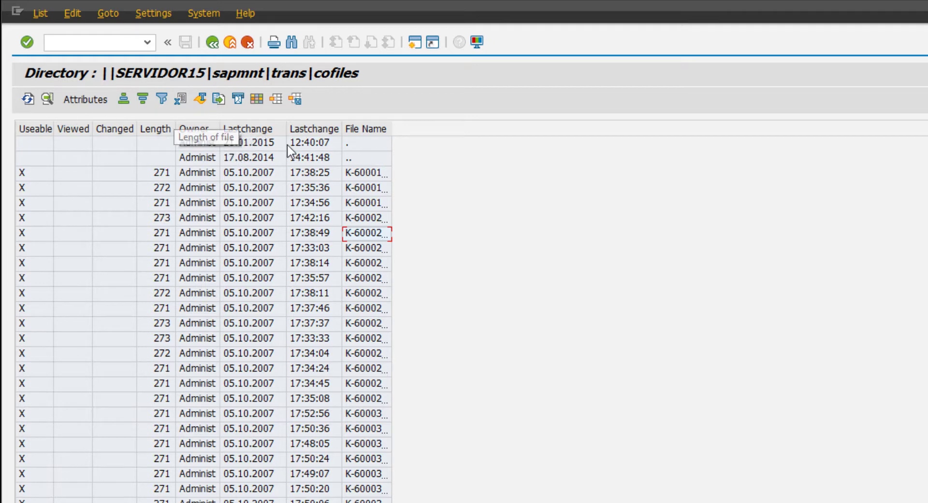
Sort the cofiles by last-change date and time in descending order, widen the File Name column and select K914781.DEV.
click(244, 129)
ctrl+click(314, 130)
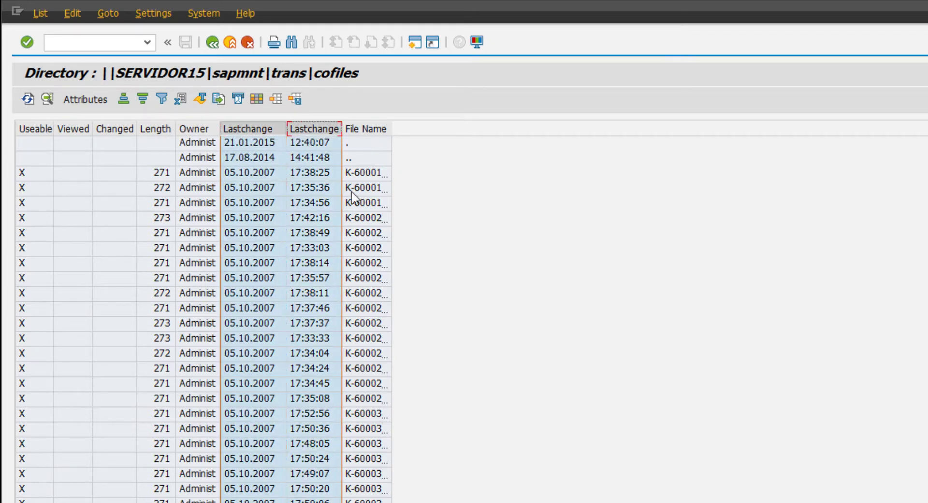
click(142, 102)
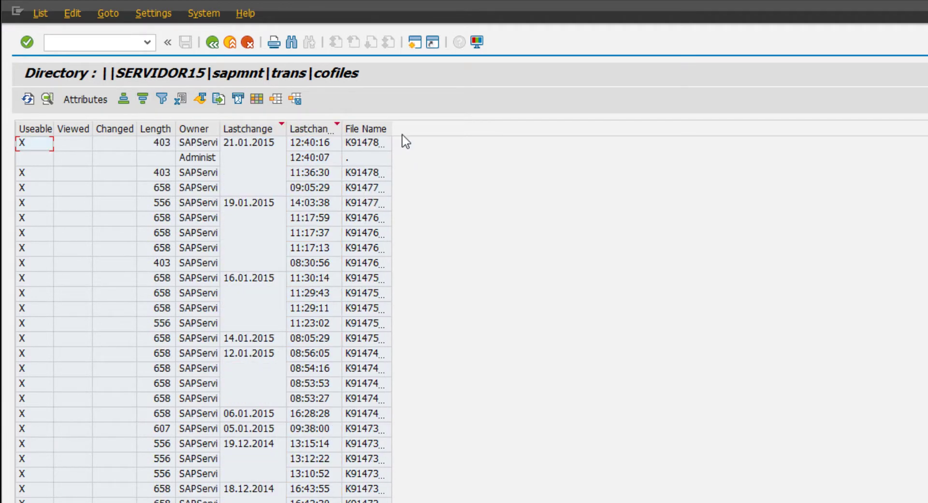
drag(399, 135, 450, 144)
click(391, 142)
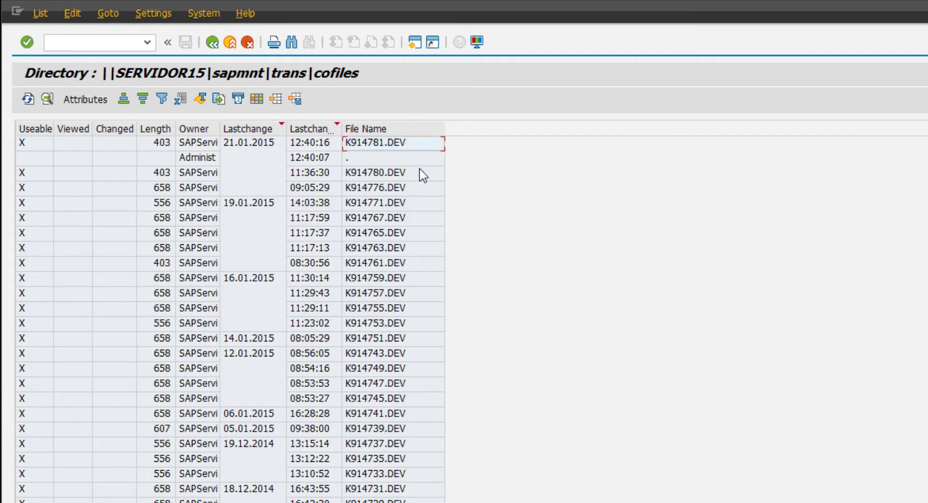
Paste the request number DEVK914781 as a temporary reference and compare it with file name K914781.DEV.
click(108, 42)
key(ctrl+v)
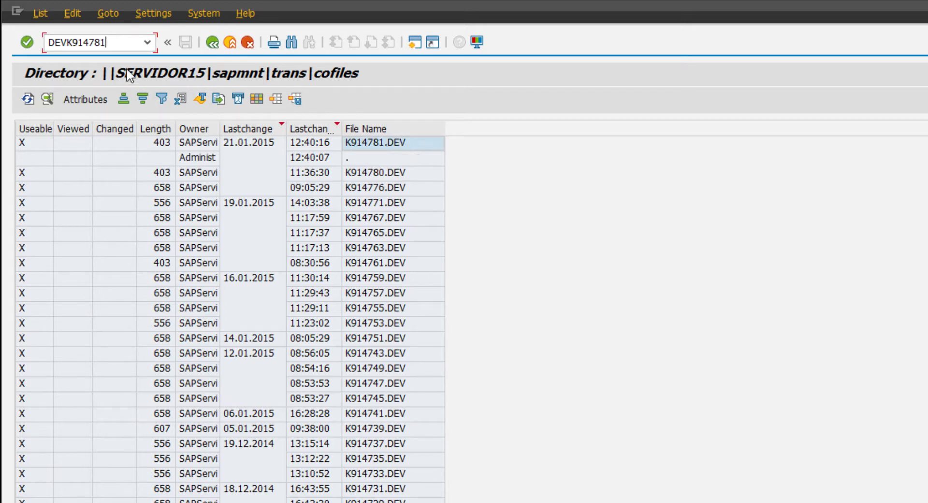
drag(128, 44, 57, 50)
click(135, 48)
Open K914781.DEV and copy its directory path \\SERVIDOR15\sapmnt\trans\cofiles.
double_click(352, 144)
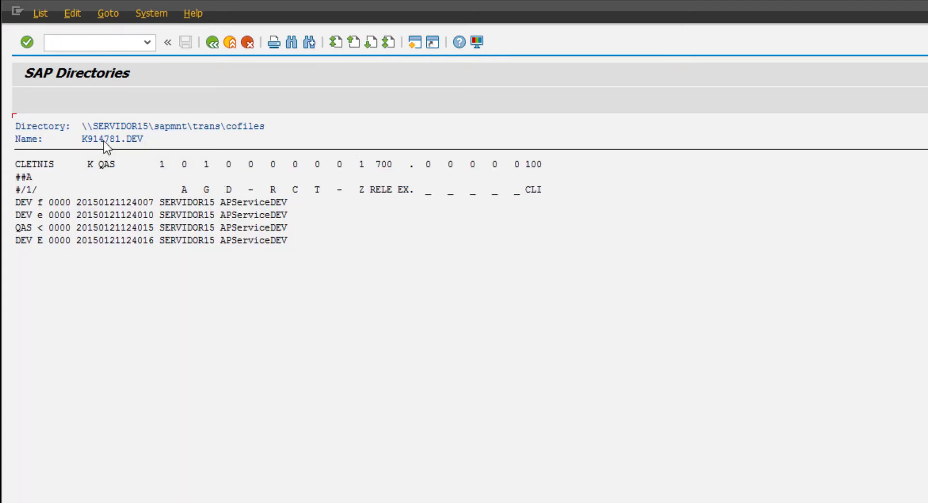
click(86, 126)
drag(86, 127, 268, 127)
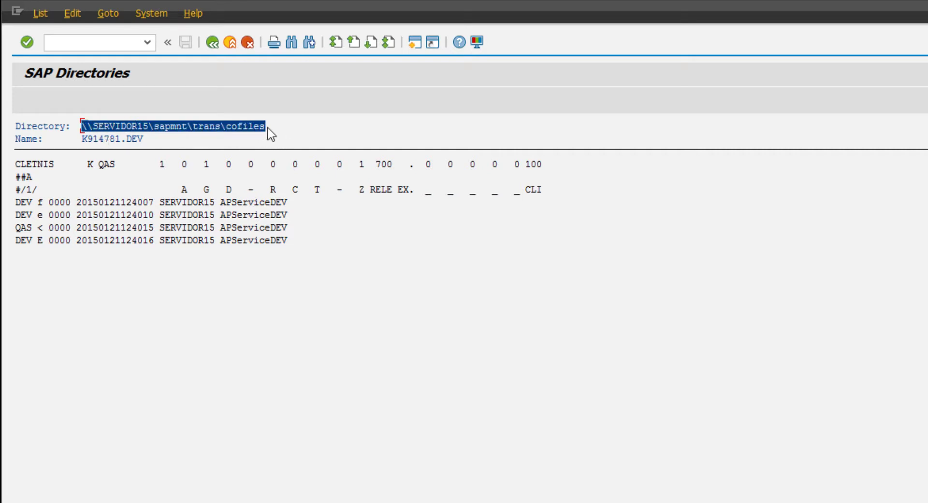
key(ctrl+c)
Start transaction CG3Y in a new session and move its download dialog clear of the file listing.
click(131, 42)
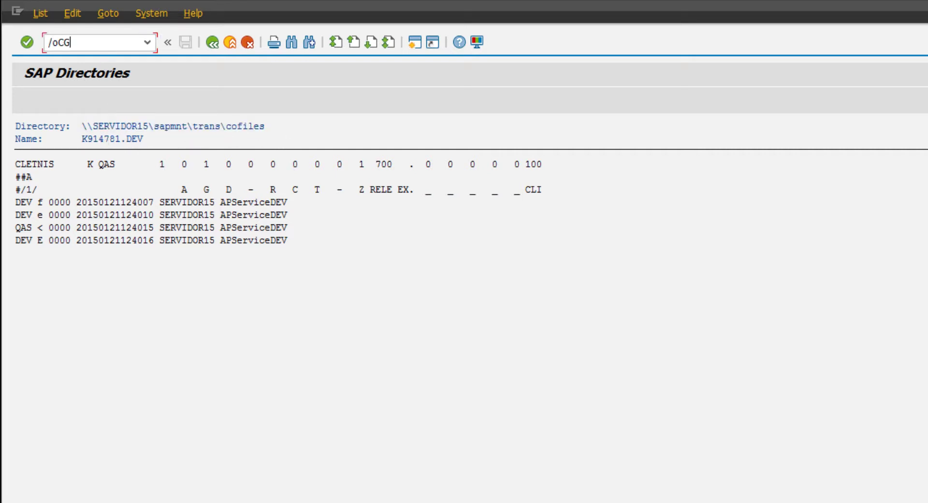
text(/oCG3Y)
key(Return)
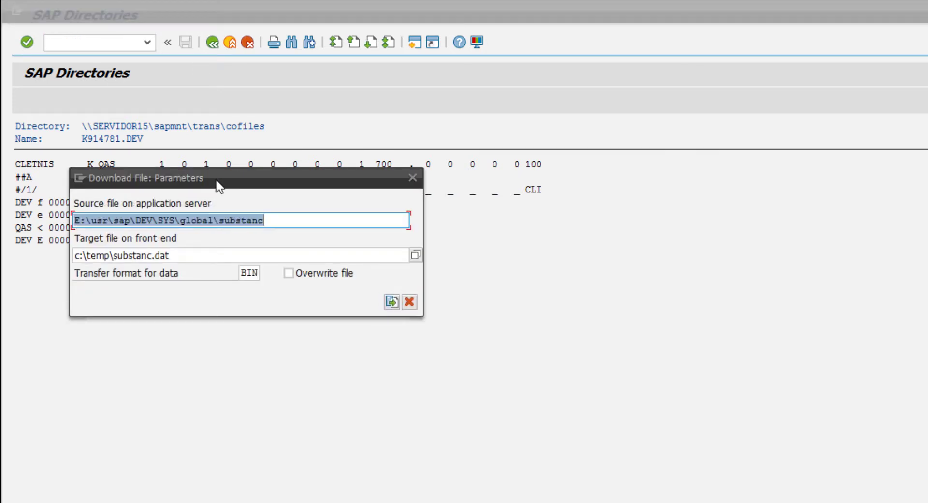
drag(217, 184, 343, 263)
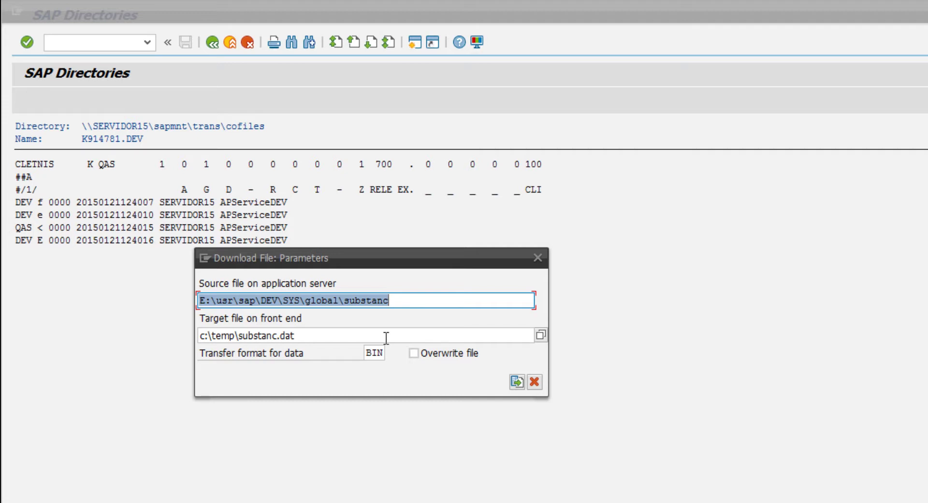
Set the source file on the application server to \\SERVIDOR15\sapmnt\trans\cofiles\K914781.DEV by combining the copied directory and file name.
key(ctrl+v)
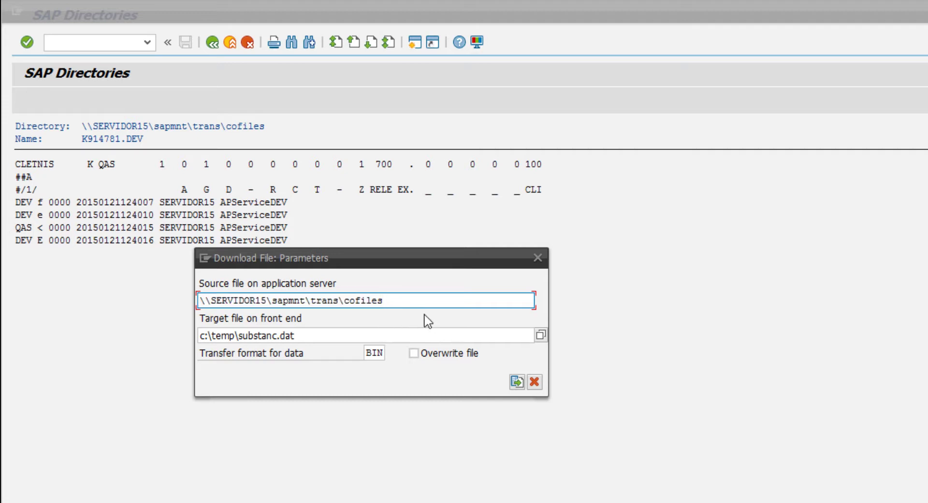
text(\)
click(111, 140)
key(ctrl+y)
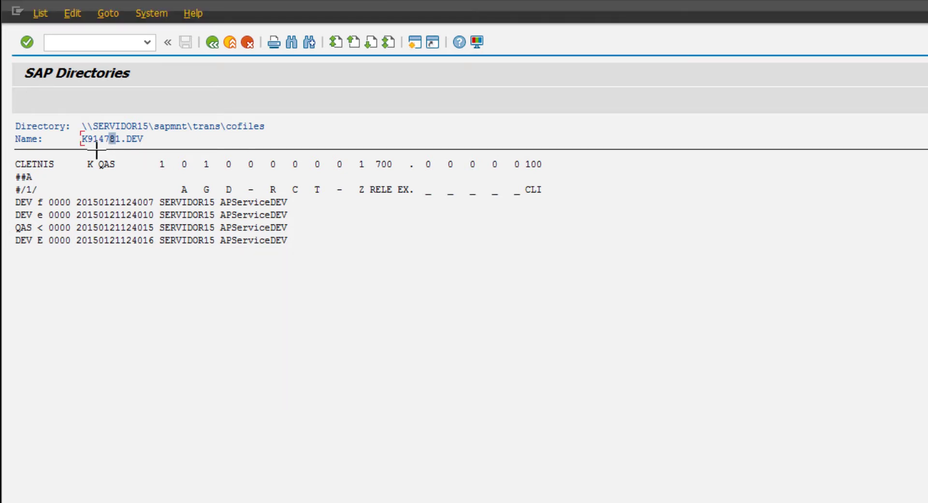
drag(85, 139, 147, 146)
key(ctrl+c)
key(alt+Tab)
key(ctrl+v)
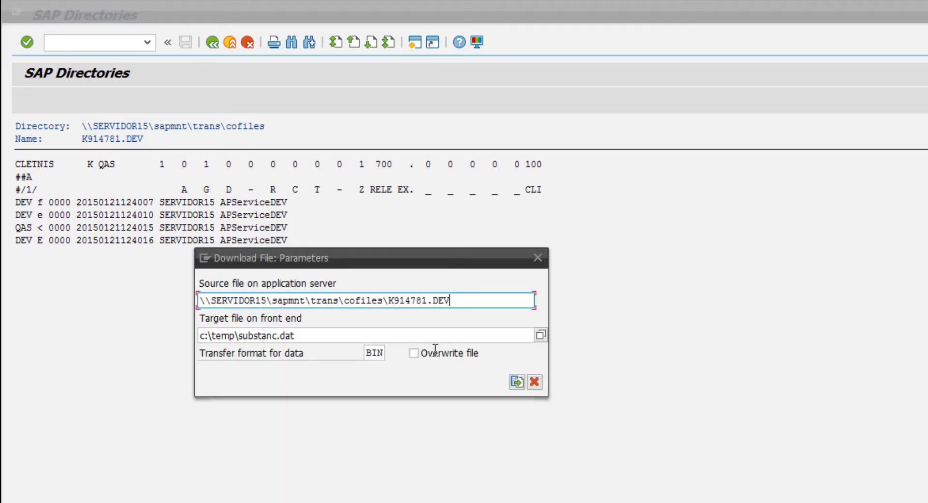
Browse for the target file location on the front end and open the Sonikro Coding folder on Storage (E:).
drag(469, 306, 400, 315)
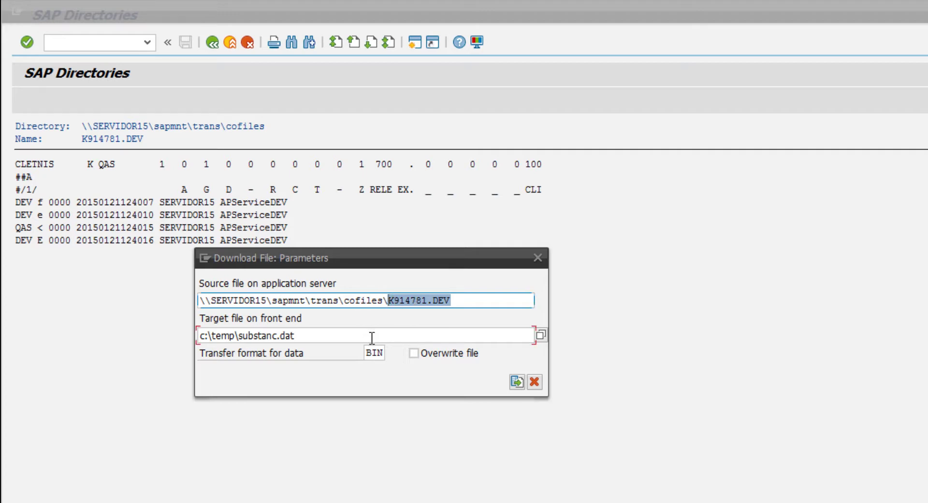
key(Tab)
click(540, 337)
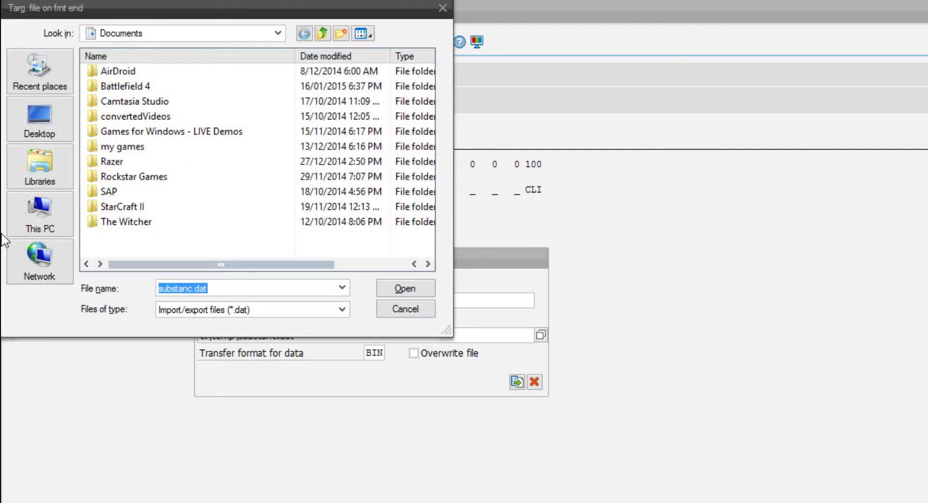
click(27, 222)
click(37, 174)
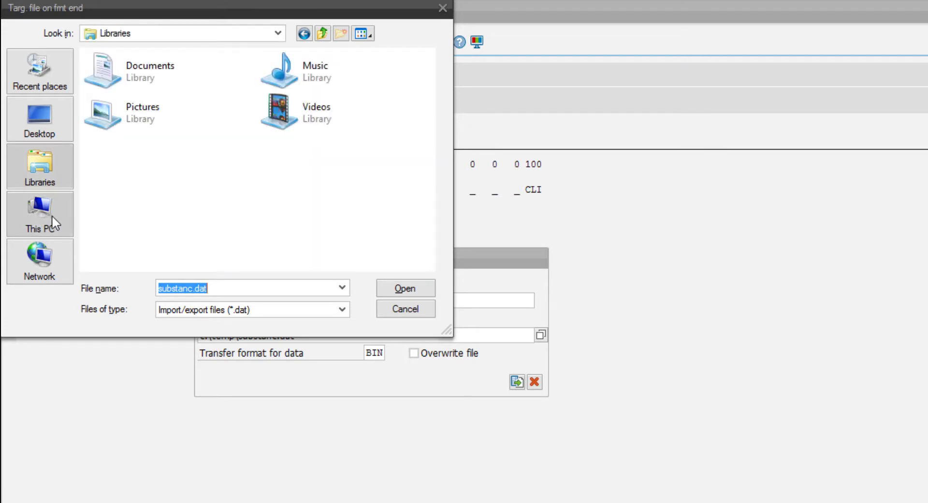
click(50, 217)
drag(430, 117, 421, 203)
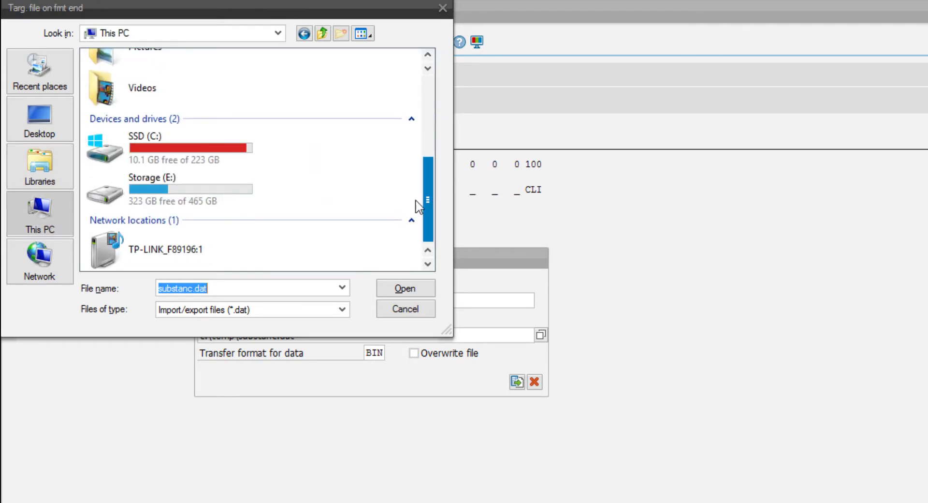
double_click(217, 196)
double_click(182, 252)
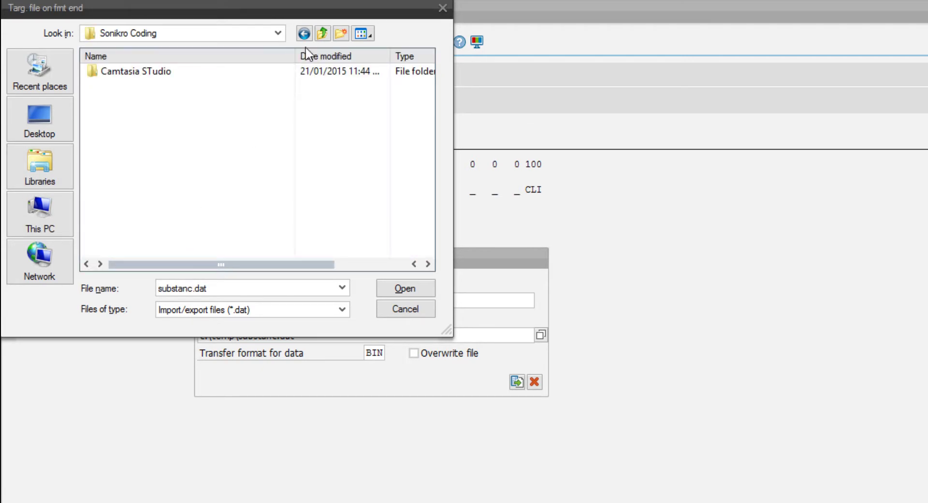
Create a new folder named BASIS101 inside Sonikro Coding and open it.
click(340, 34)
text(A)
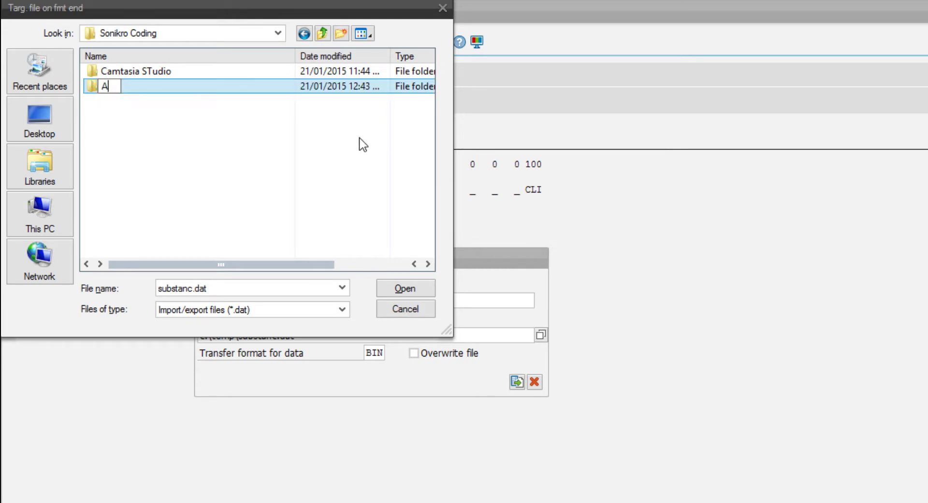
key(BackSpace)
text(BASIS101)
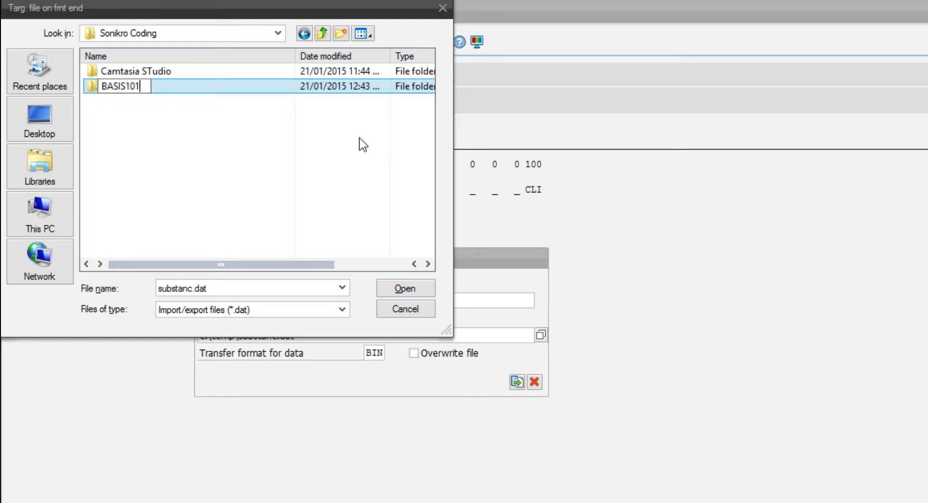
key(Return)
double_click(185, 90)
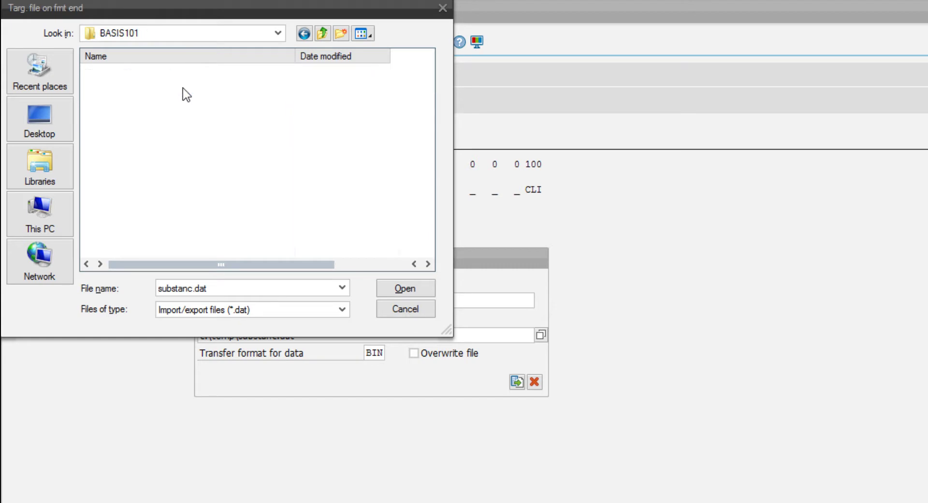
Name the target file K914781.DEV, set the file type to All files (*.*) and accept the location.
click(239, 290)
key(ctrl+v)
click(275, 309)
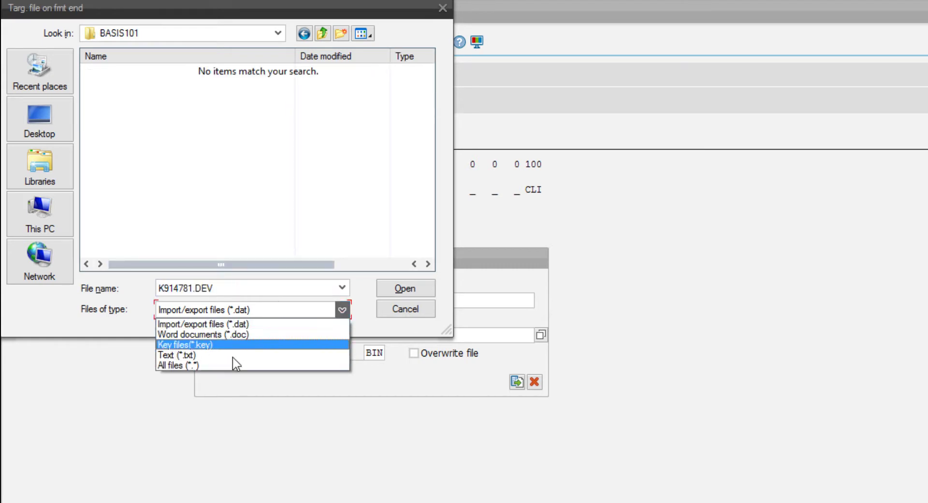
click(218, 373)
click(405, 289)
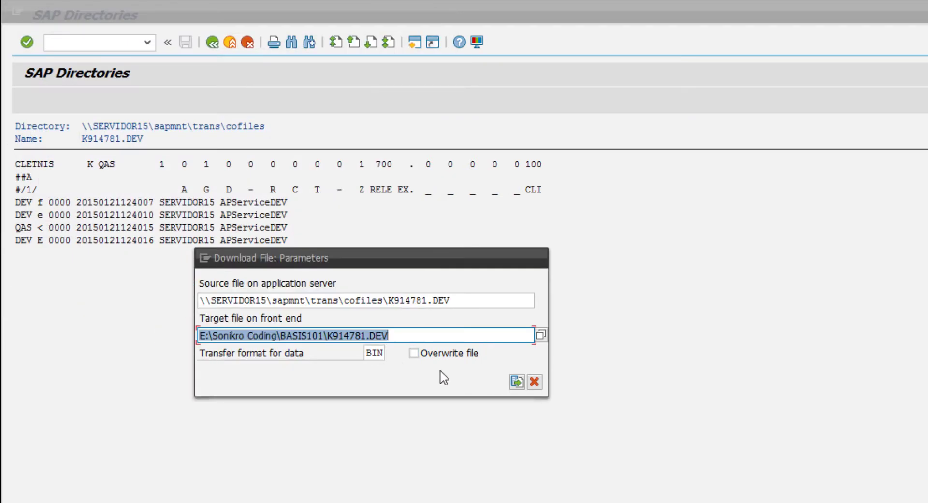
Download K914781.DEV to the BASIS101 folder and allow SAP GUI to create the file there.
click(254, 352)
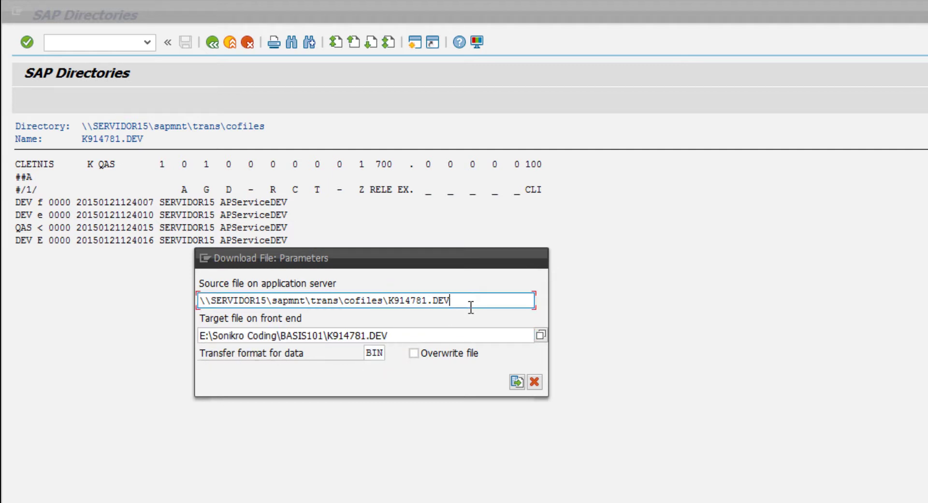
click(519, 385)
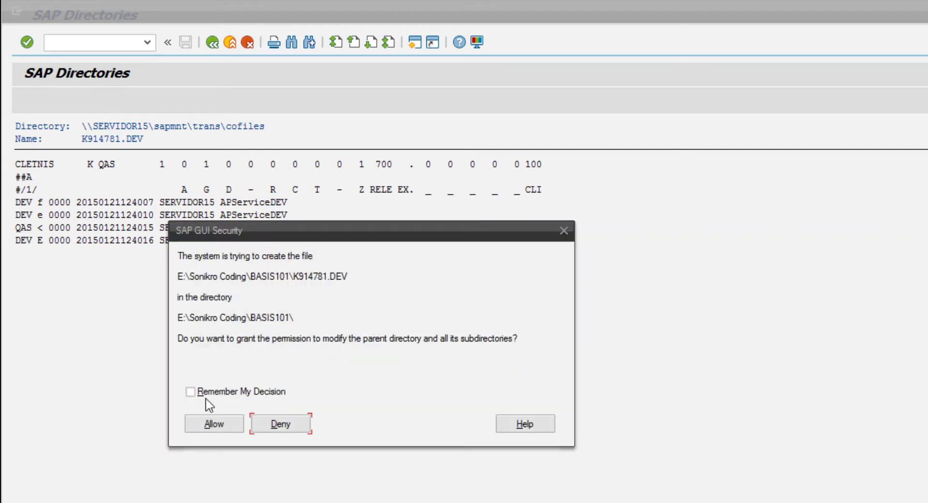
click(208, 423)
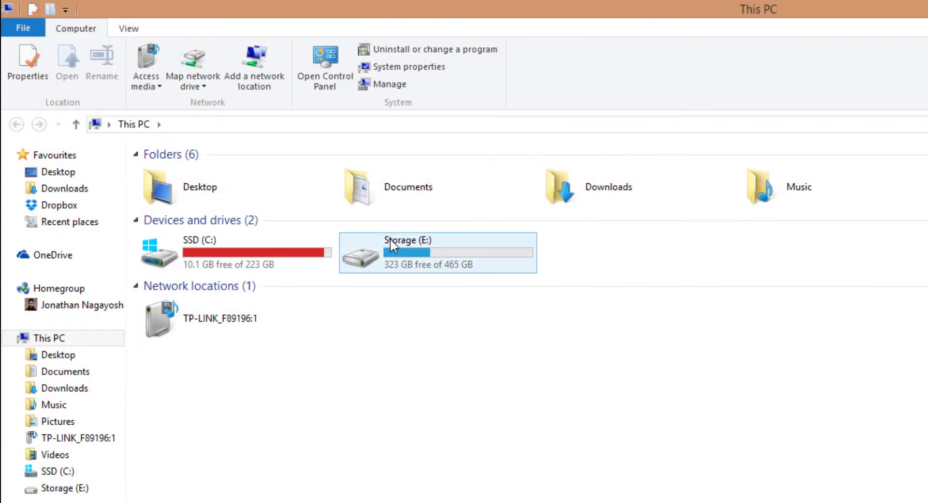
Switch to File Explorer and open the folder E:\Sonikro Coding\BASIS101.
double_click(389, 238)
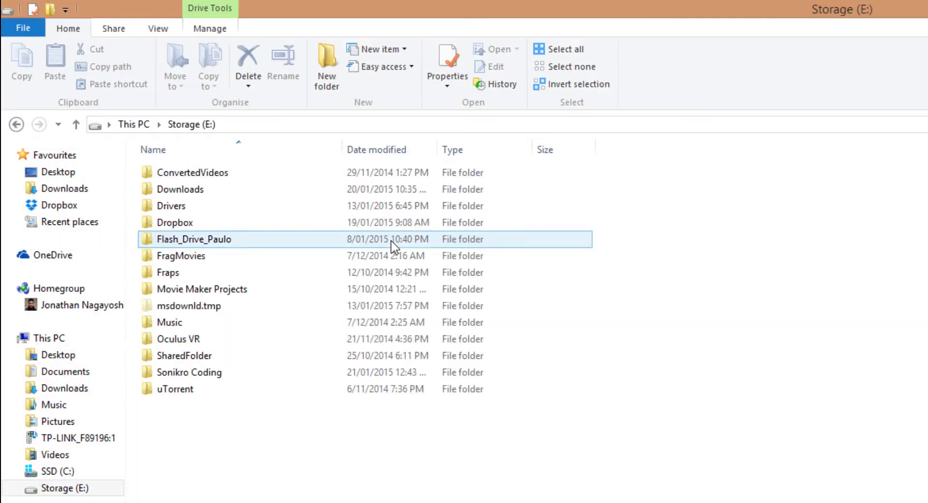
double_click(208, 378)
click(173, 178)
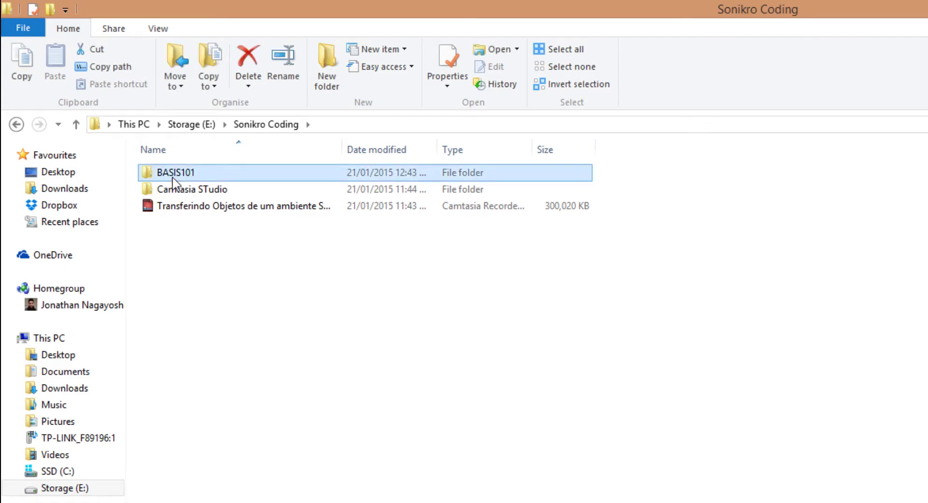
double_click(173, 180)
Open the downloaded K914781.DEV in Notepad++ to inspect its contents, close it and return to the download dialog.
right_click(212, 180)
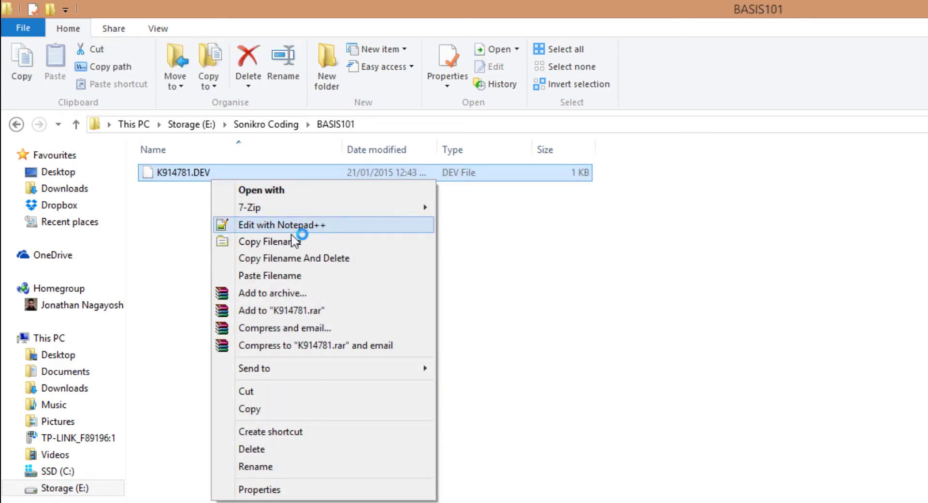
click(293, 230)
drag(476, 237, 58, 84)
click(531, 415)
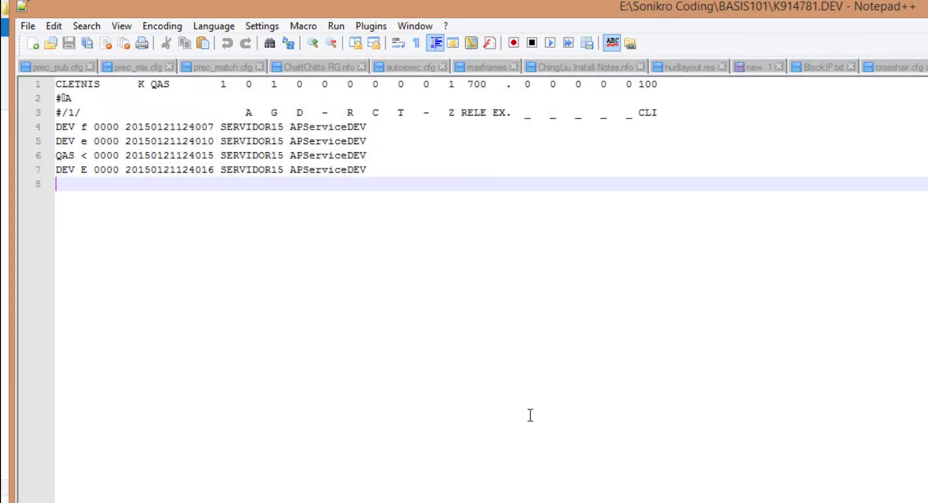
key(alt+F4)
key(alt+Tab)
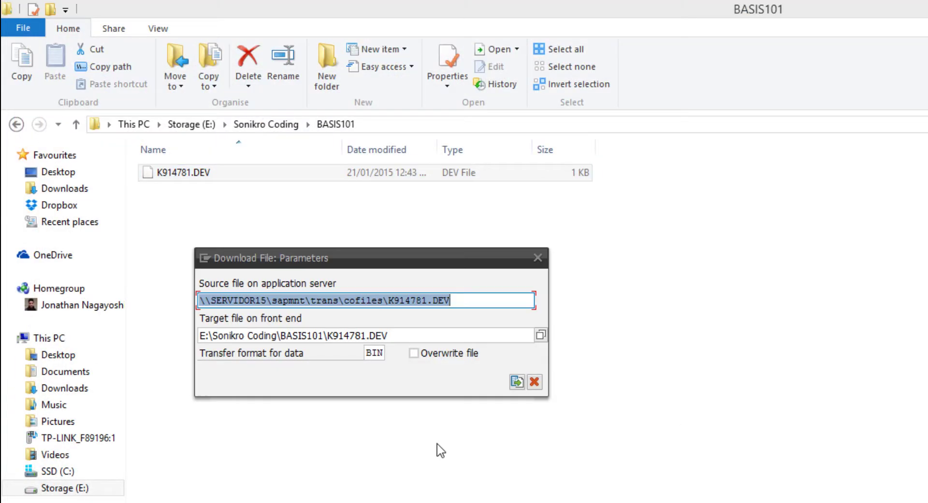
Return to the SAP directory listing, go back to \\SERVIDOR15\sapmnt\trans and open the data folder.
key(alt+Tab)
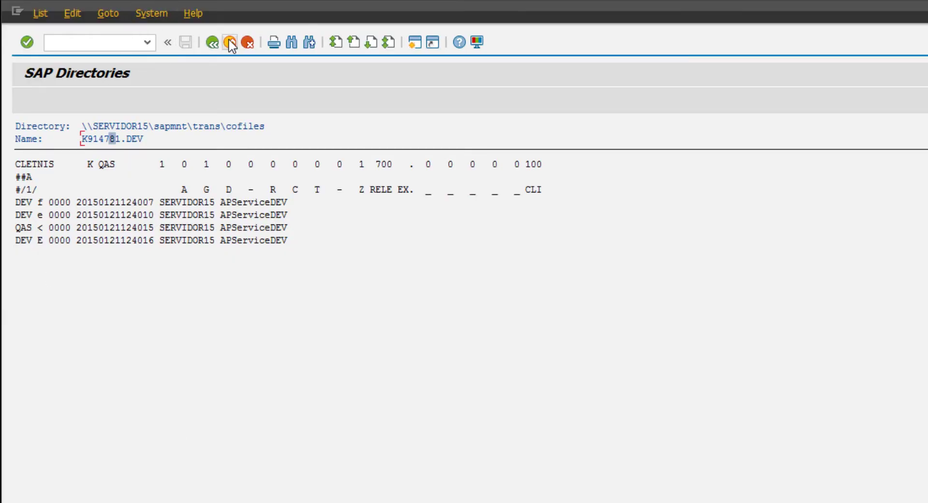
click(218, 42)
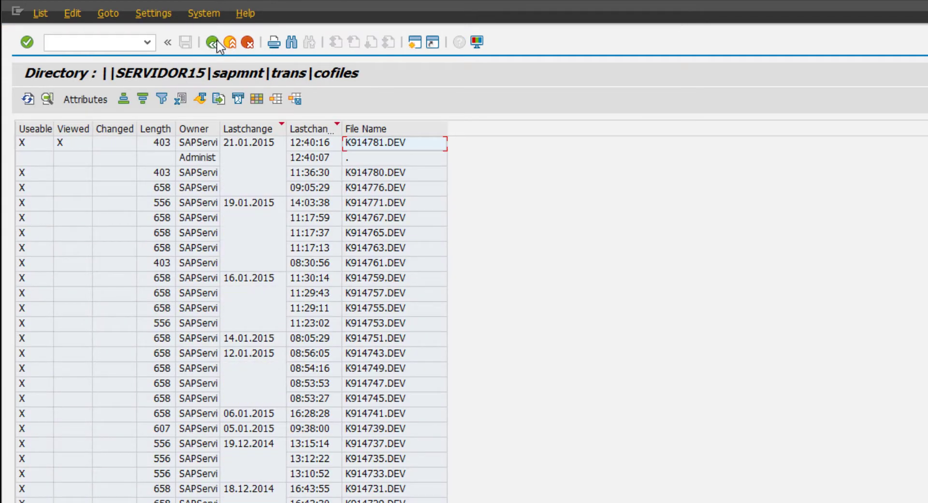
click(218, 44)
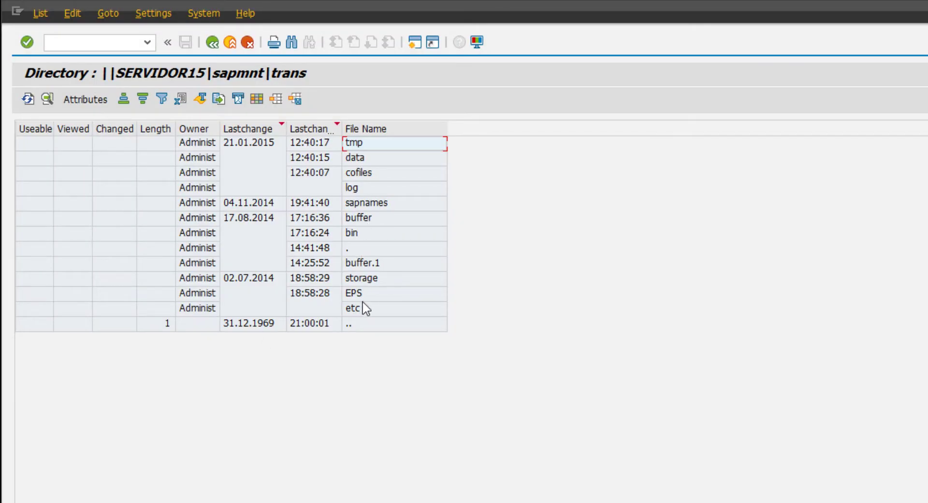
click(359, 158)
double_click(359, 158)
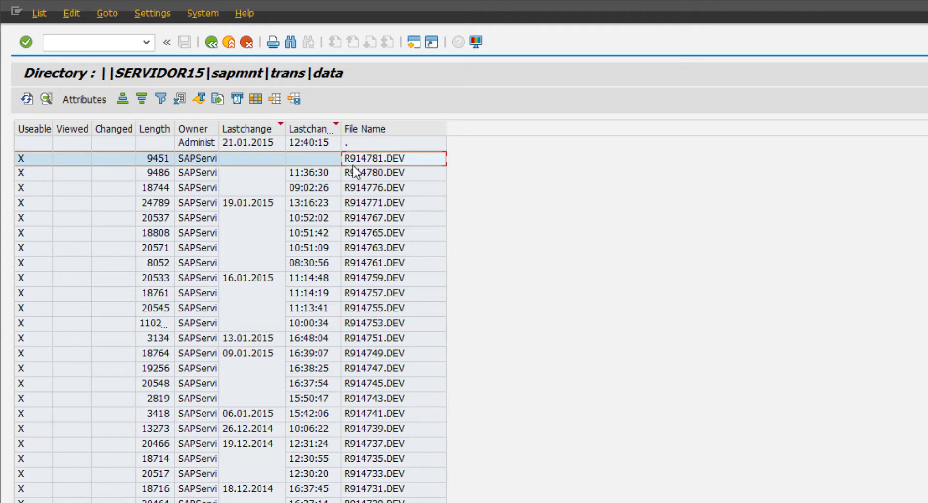
Paste file name R914781.DEV as a temporary reference, change its first letter to K and compare the two names.
click(249, 129)
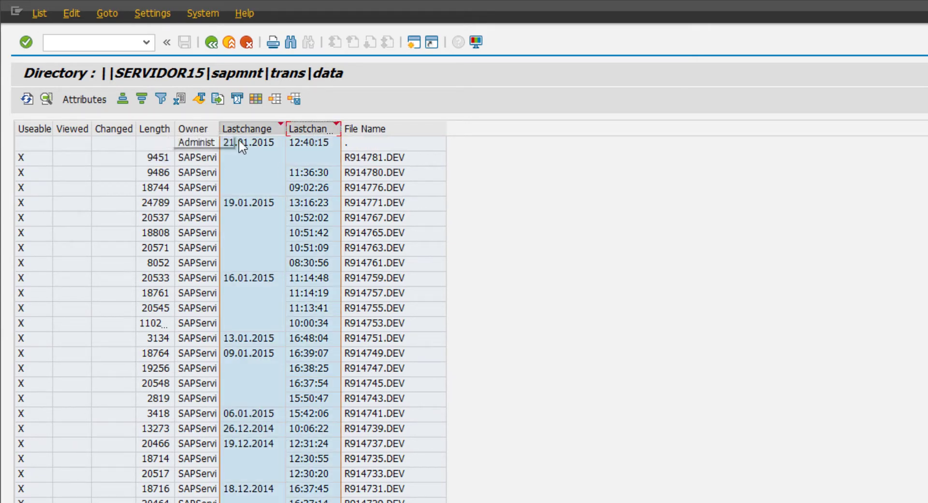
click(388, 161)
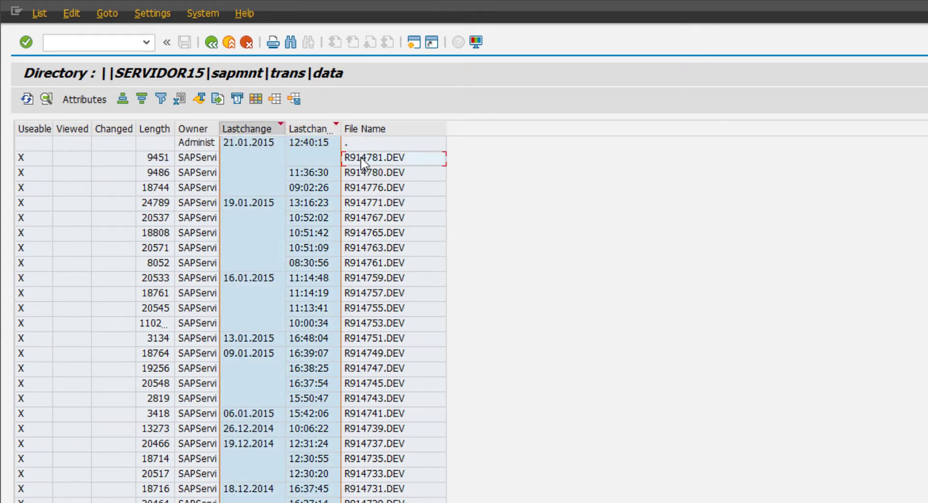
click(361, 158)
key(ctrl+c)
click(127, 47)
key(ctrl+v)
key(Home)
key(Delete)
text(K)
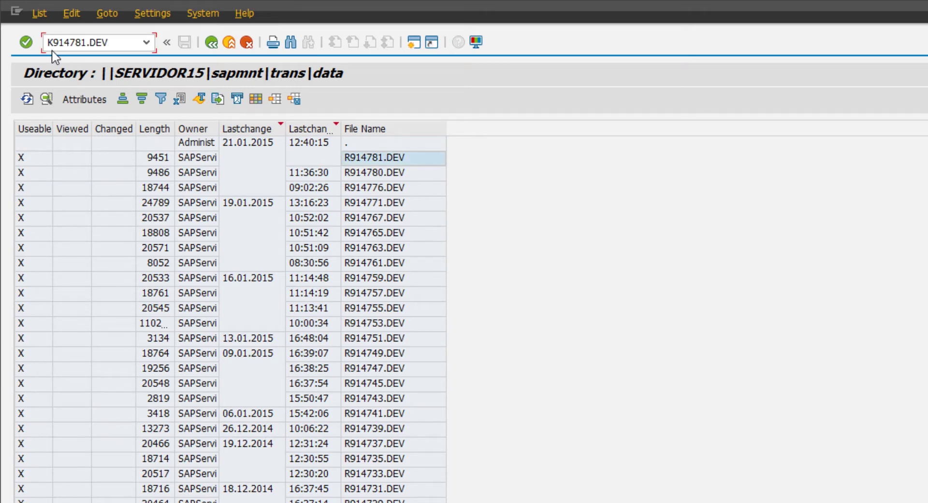
click(364, 163)
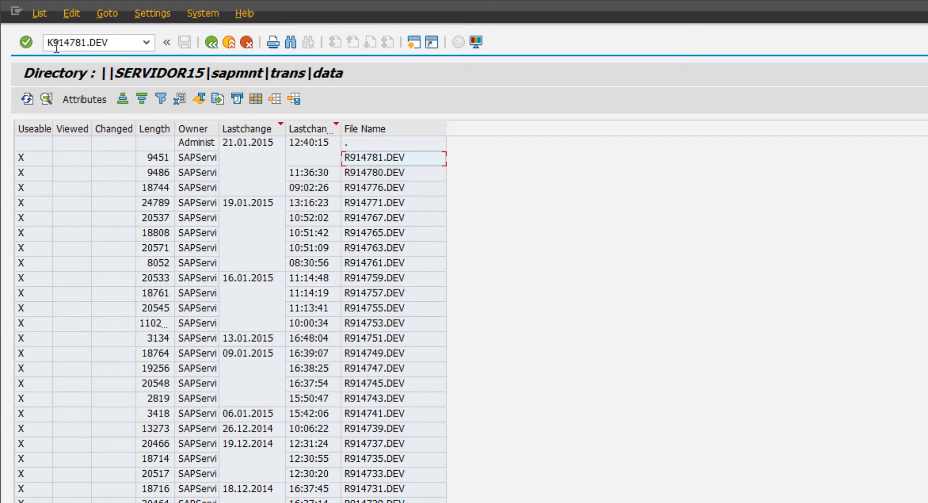
click(56, 47)
click(352, 164)
Open R914781.DEV, copy its directory path \\SERVIDOR15\sapmnt\trans\data and return to the Download File dialog.
double_click(389, 161)
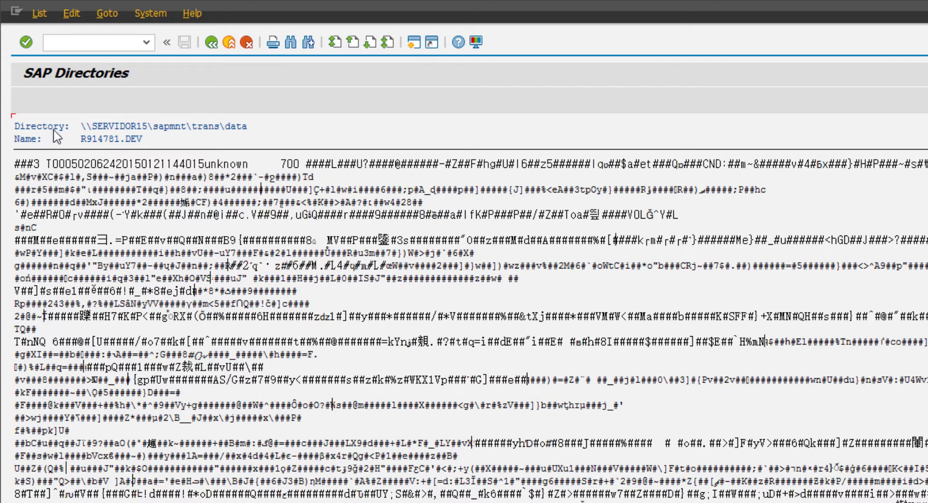
click(95, 126)
drag(83, 128, 261, 129)
key(ctrl+c)
drag(85, 128, 266, 133)
key(ctrl+c)
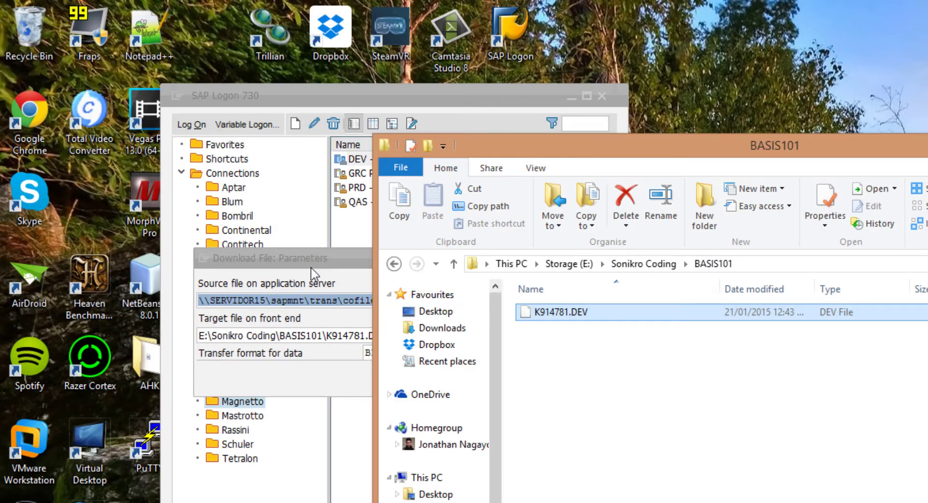
drag(309, 263, 314, 262)
click(571, 98)
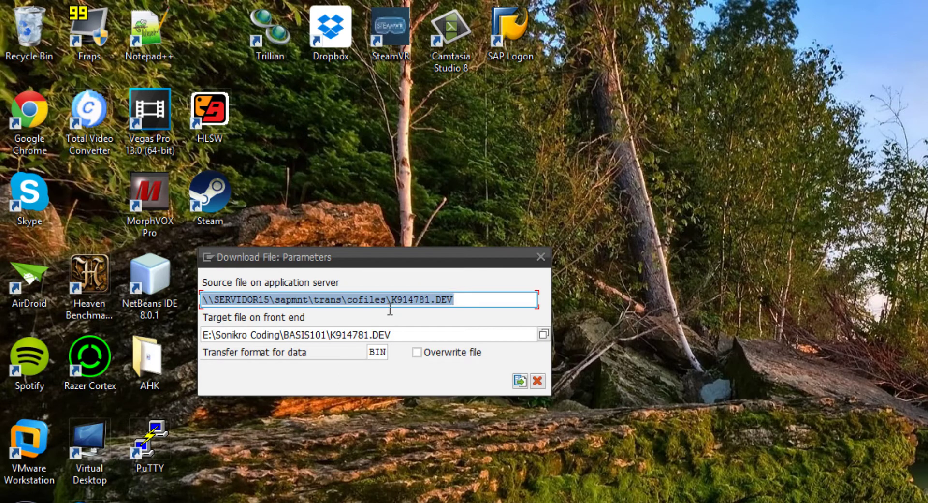
Download \\SERVIDOR15\sapmnt\trans\data\R914781.DEV to the target file E:\Sonikro Coding\BASIS101\R914781.DEV.
click(389, 306)
key(BackSpace)
key(BackSpace)
key(BackSpace)
key(BackSpace)
key(BackSpace)
key(BackSpace)
key(BackSpace)
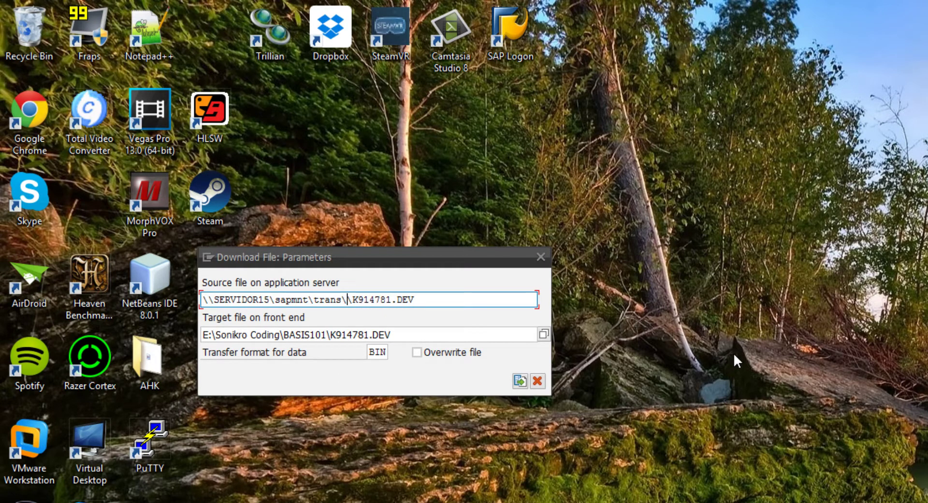
text(data)
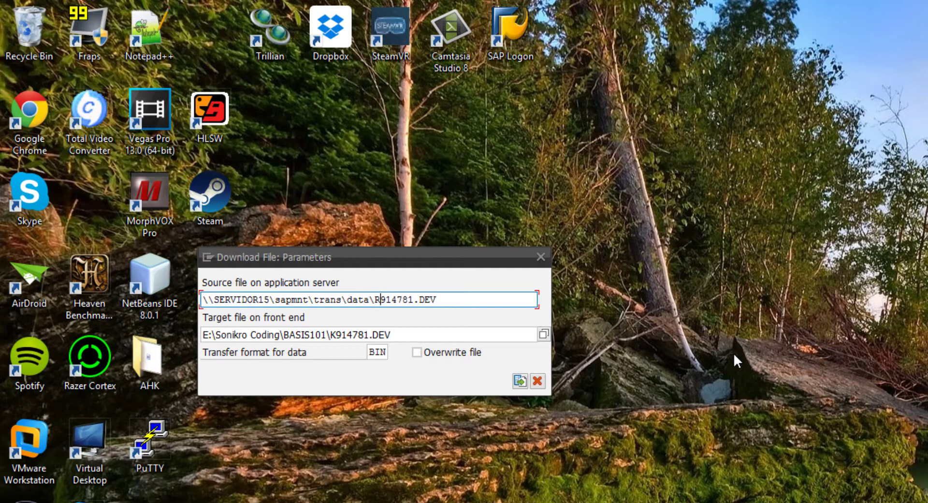
click(338, 335)
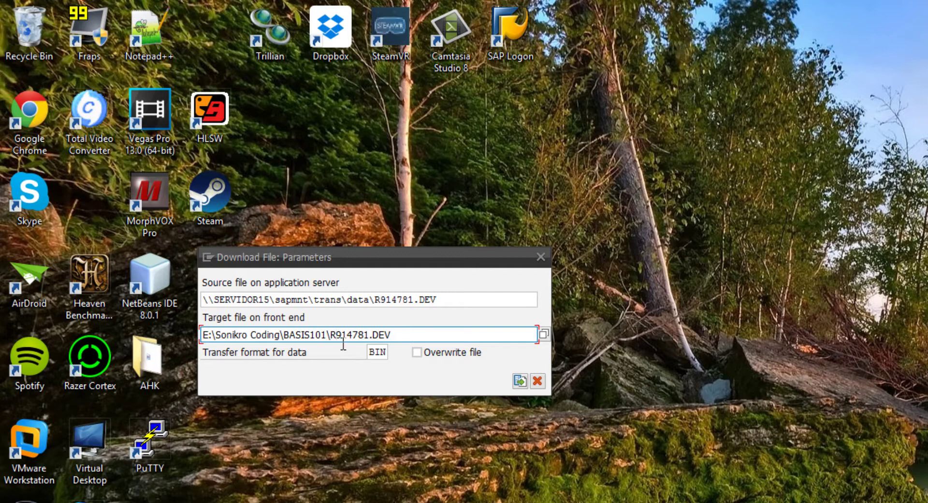
click(520, 380)
Switch to the BASIS101 folder in File Explorer and check the downloaded files K914781.DEV and R914781.DEV.
key(alt+Tab)
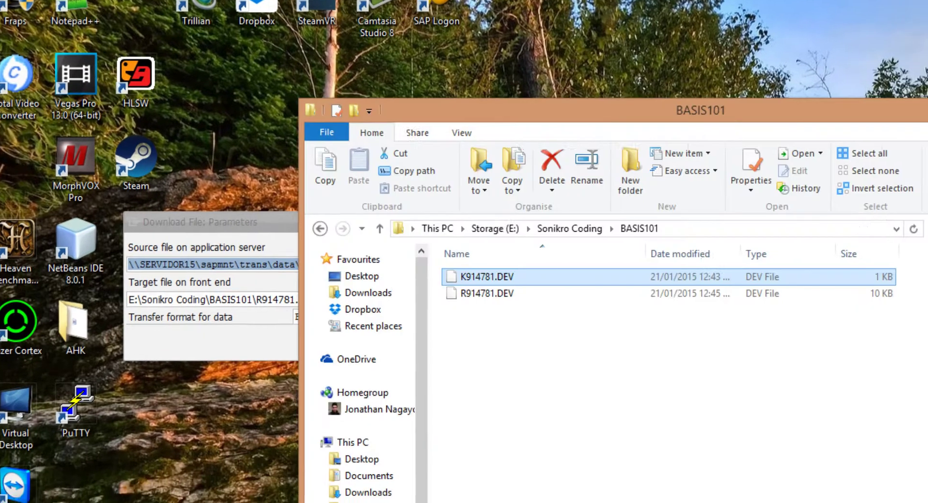
click(360, 396)
click(264, 168)
click(263, 177)
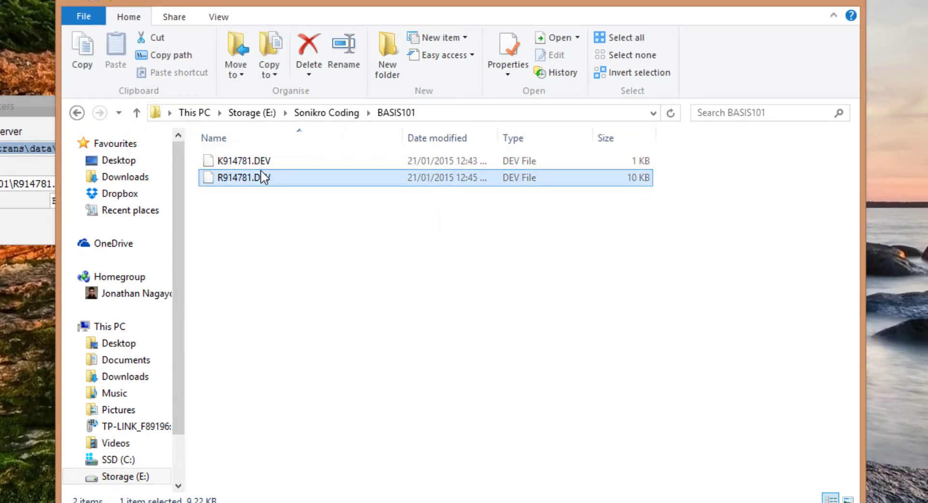
ctrl+click(264, 165)
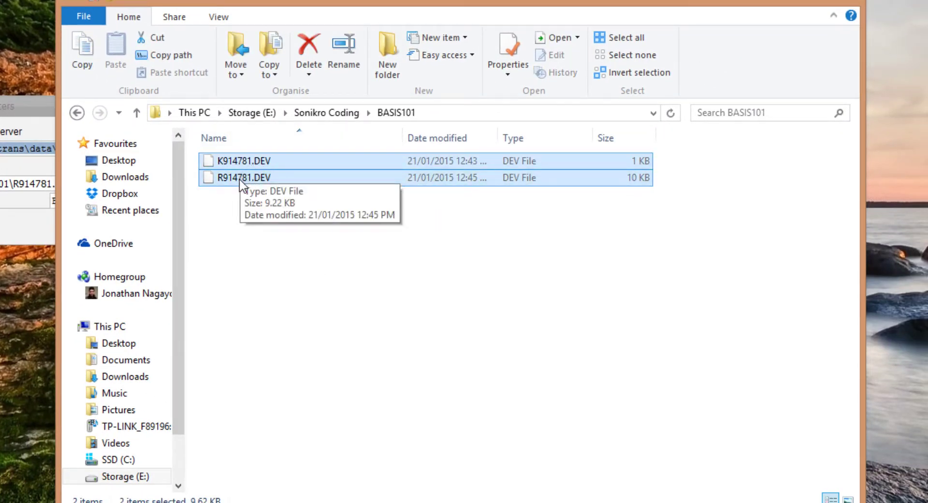
click(234, 199)
click(232, 162)
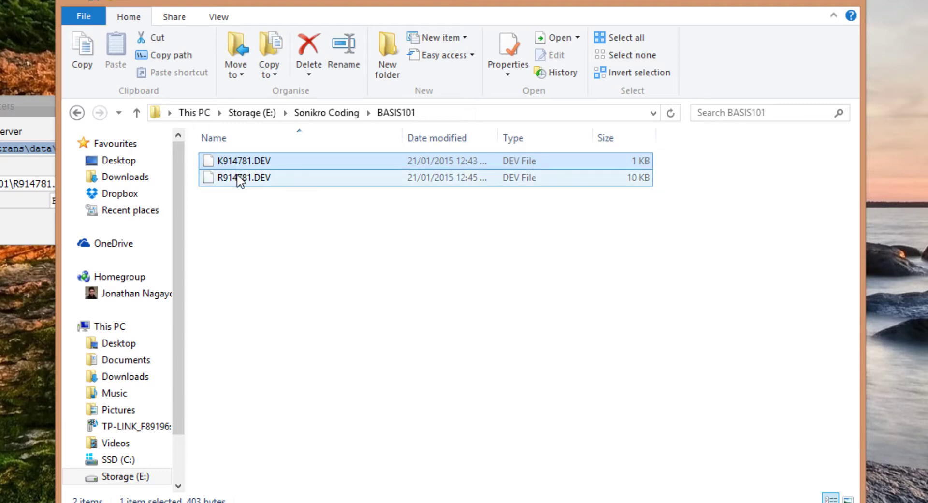
click(240, 178)
click(365, 247)
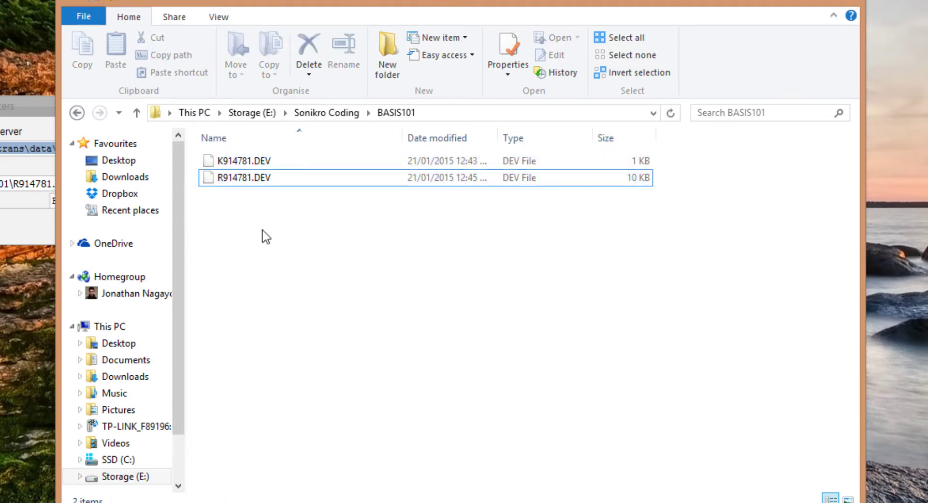
Close the Download File dialog and return to the two DEV files in the BASIS101 folder.
click(34, 166)
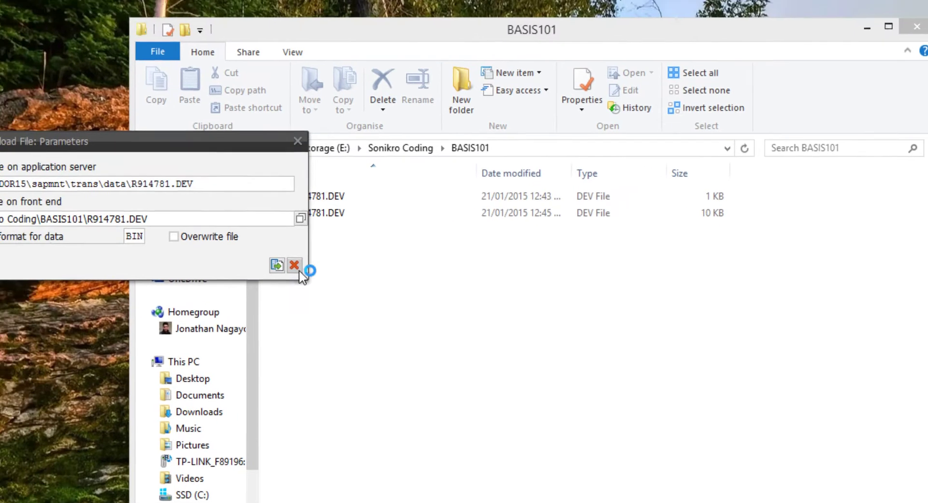
click(221, 230)
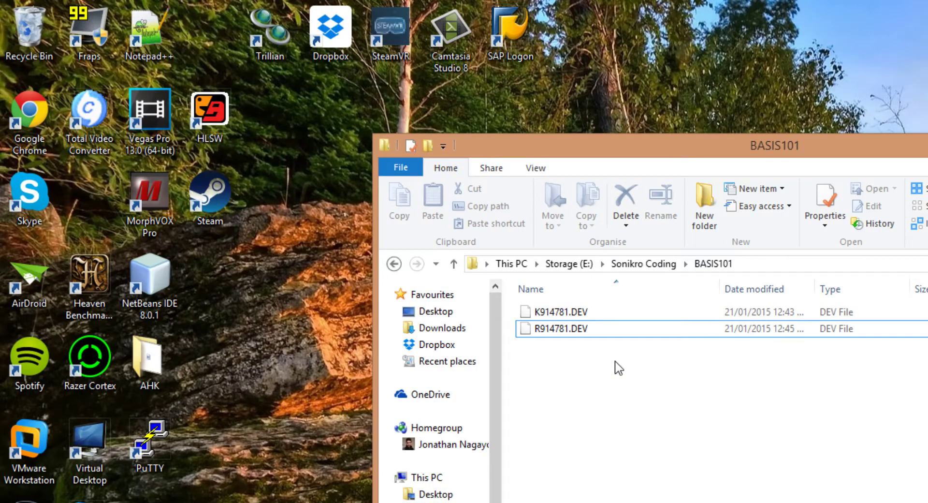
drag(615, 369, 570, 315)
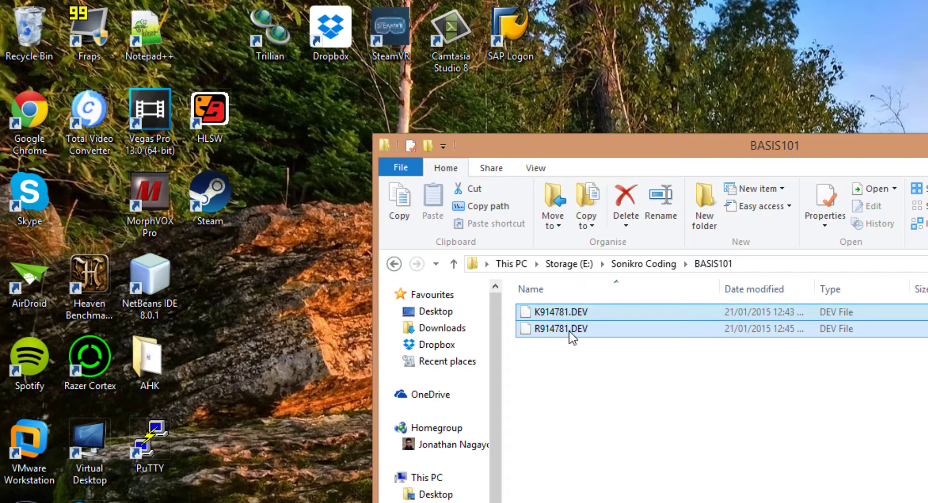
click(607, 405)
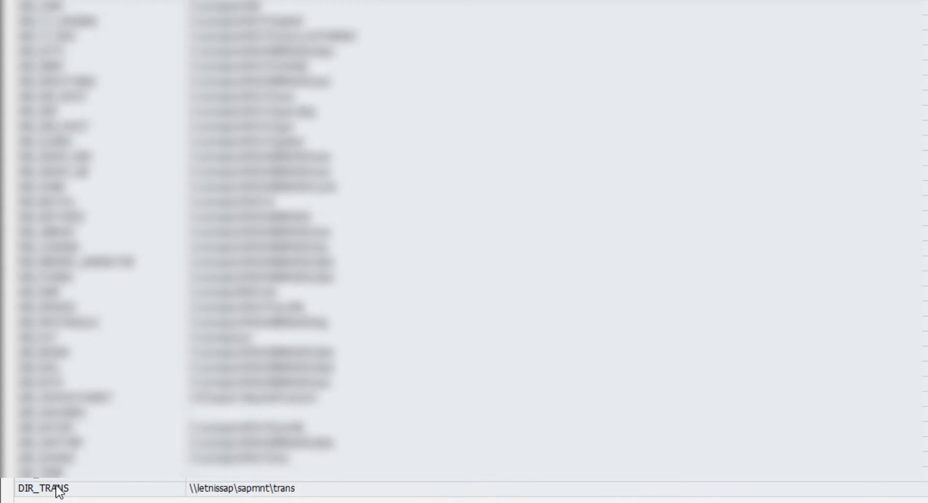
Open the DIR_TRANS directory \\letnissap\sapmnt\trans on the destination system and enter its cofiles folder.
click(58, 491)
double_click(258, 491)
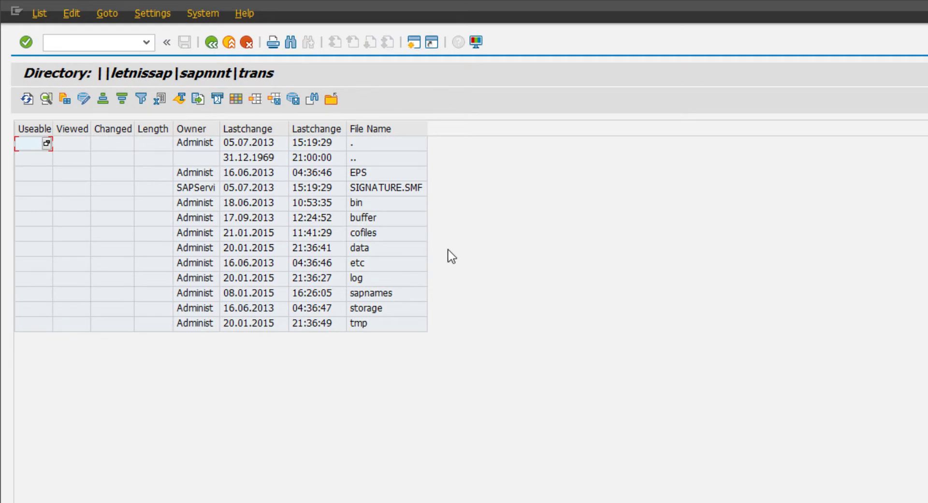
click(367, 247)
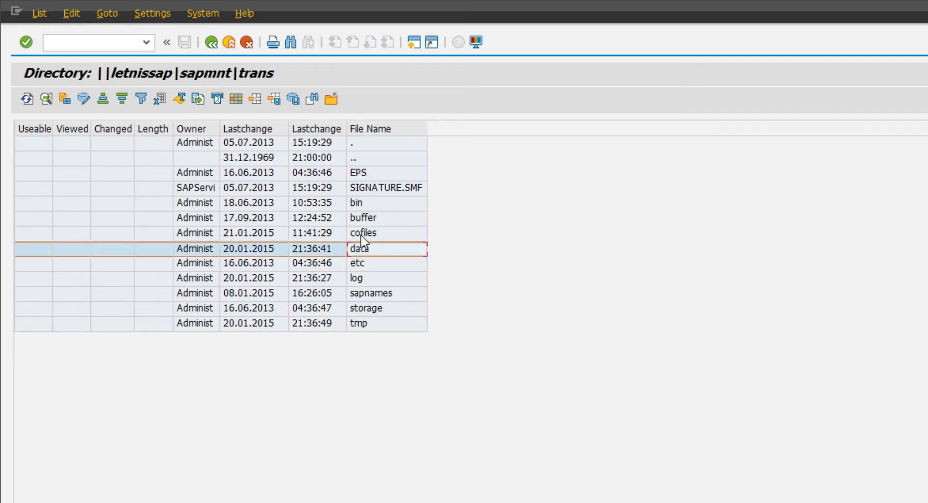
click(360, 233)
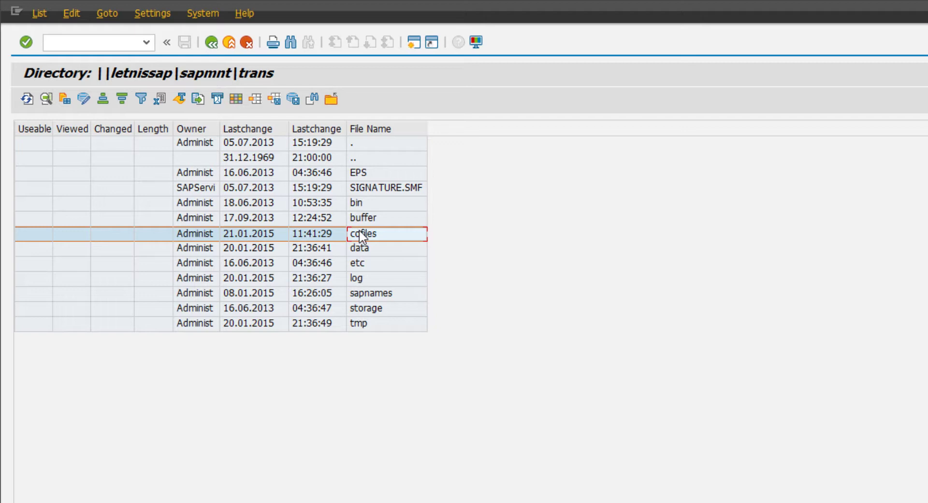
click(377, 251)
double_click(376, 237)
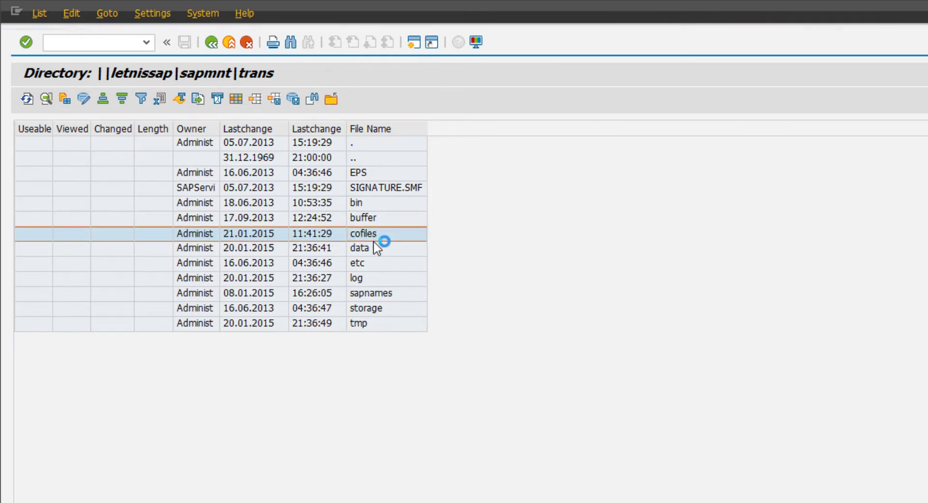
Open the cofile K-60601INMDGAPPL.SAP and copy its directory path \\letnissap\sapmnt\trans\cofiles.
click(378, 398)
scroll(378, 398, down, 3)
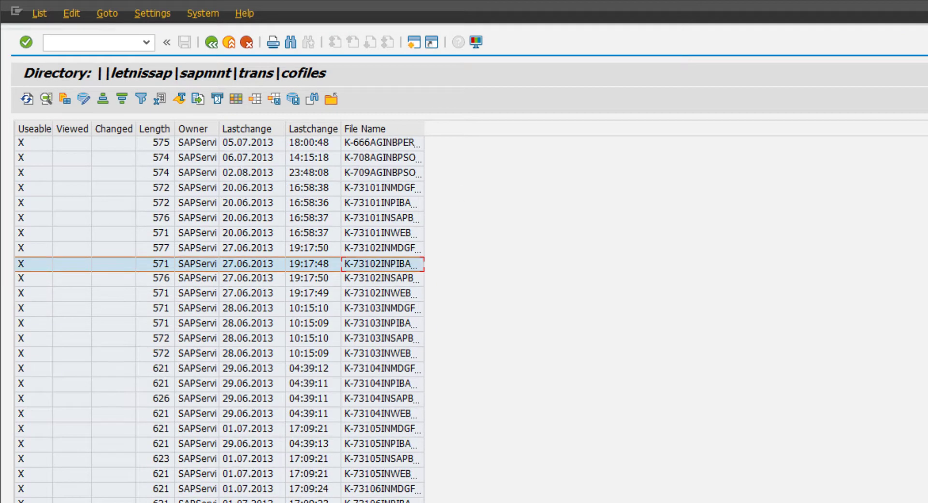
click(363, 128)
scroll(290, 346, up, 3)
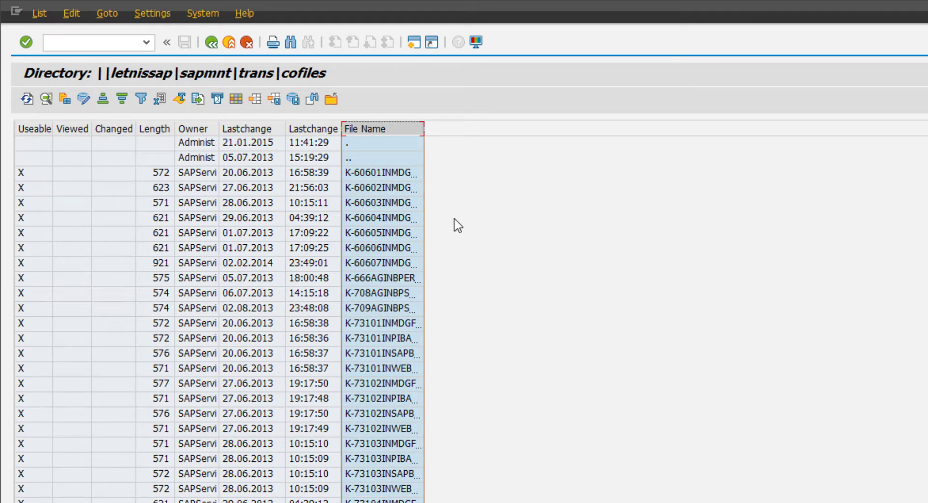
double_click(401, 172)
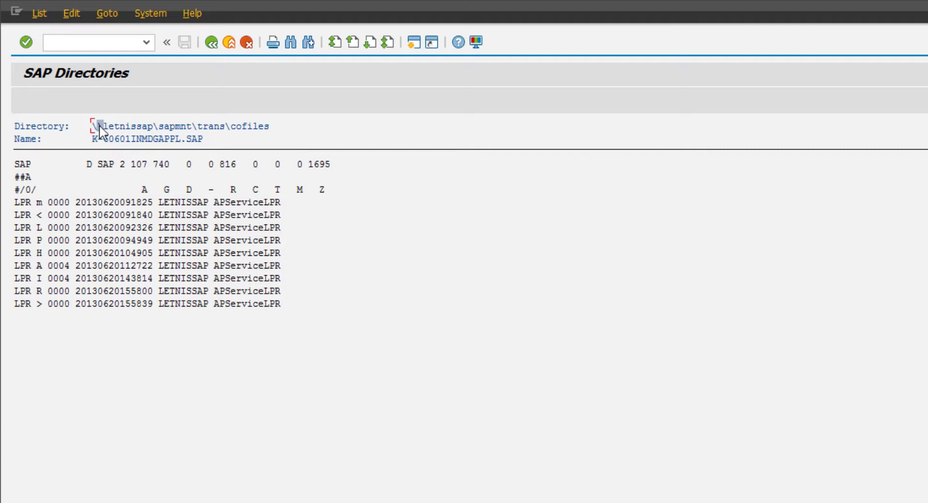
drag(107, 138, 255, 138)
key(ctrl+c)
Start transaction CG3Z in a new session and move the Upload File dialog clear of the directory details.
text(/oCG3Z)
key(Return)
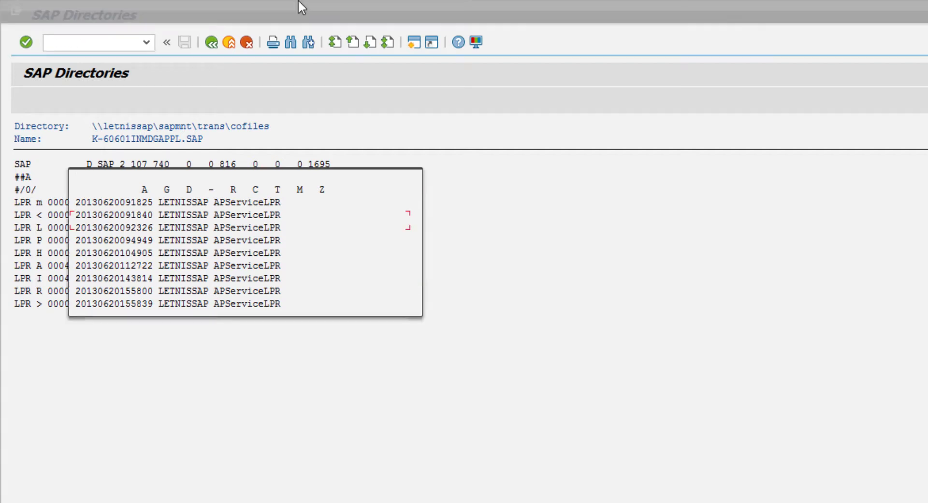
drag(289, 192, 604, 219)
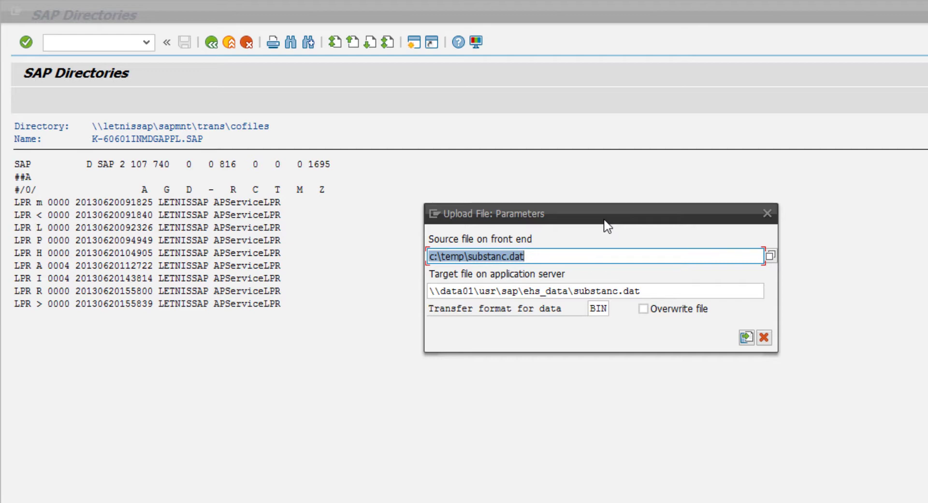
Browse for the upload's source file and navigate to the BASIS101 folder inside Sonikro Coding.
click(770, 255)
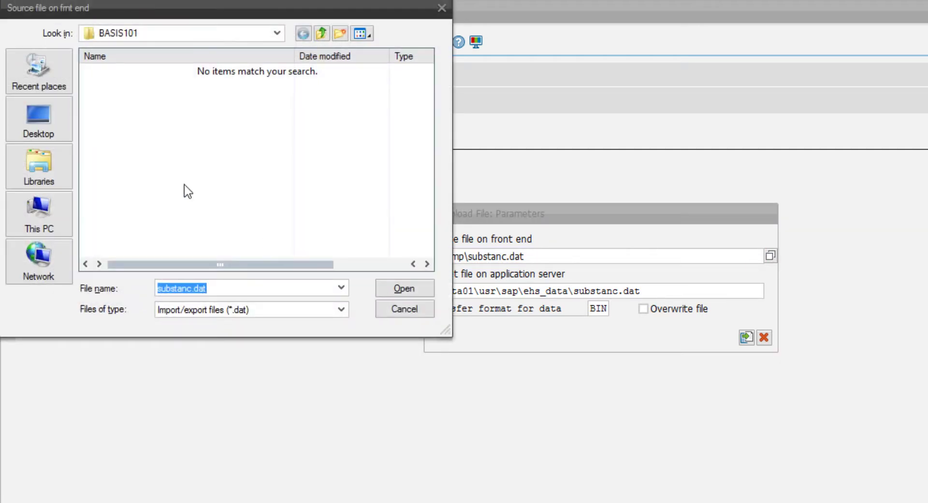
click(63, 86)
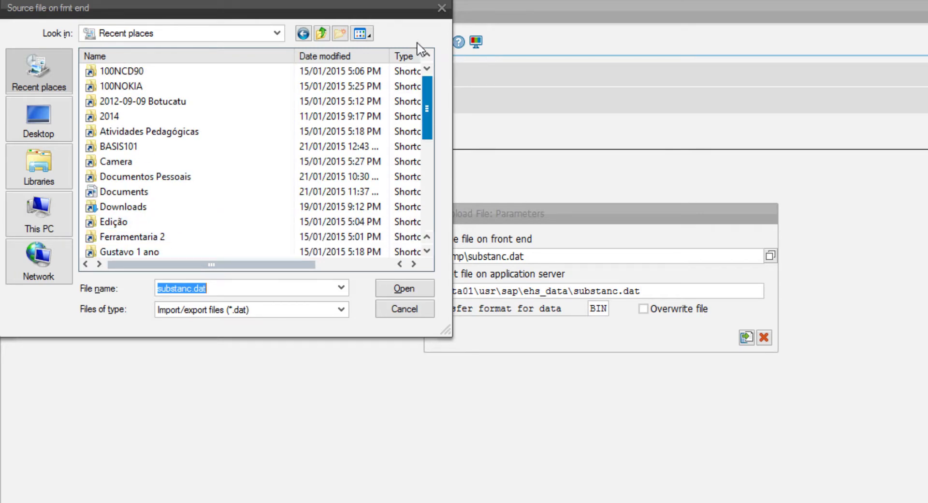
click(321, 34)
click(43, 83)
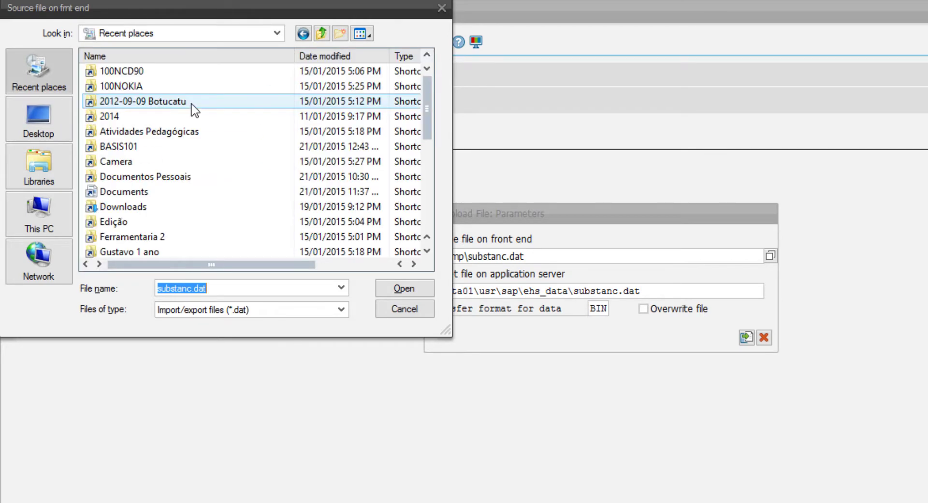
click(36, 223)
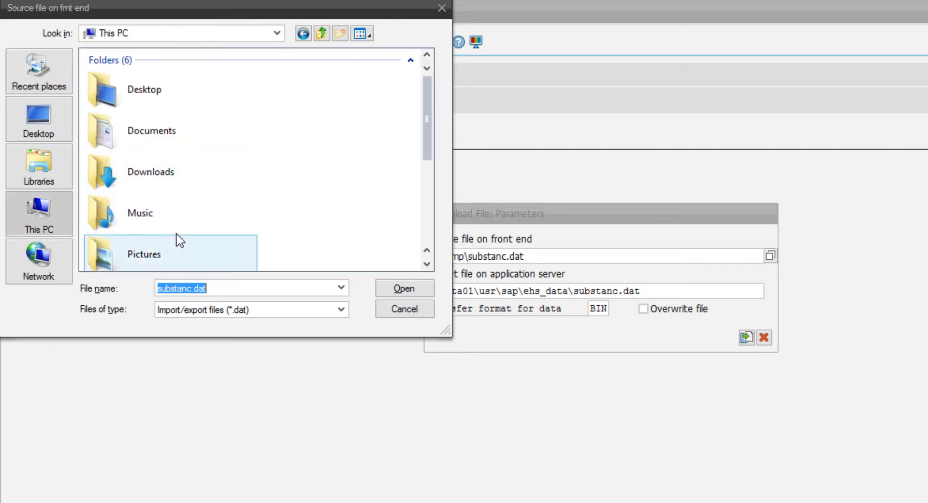
scroll(177, 238, down, 2)
scroll(177, 232, up, 1)
double_click(170, 247)
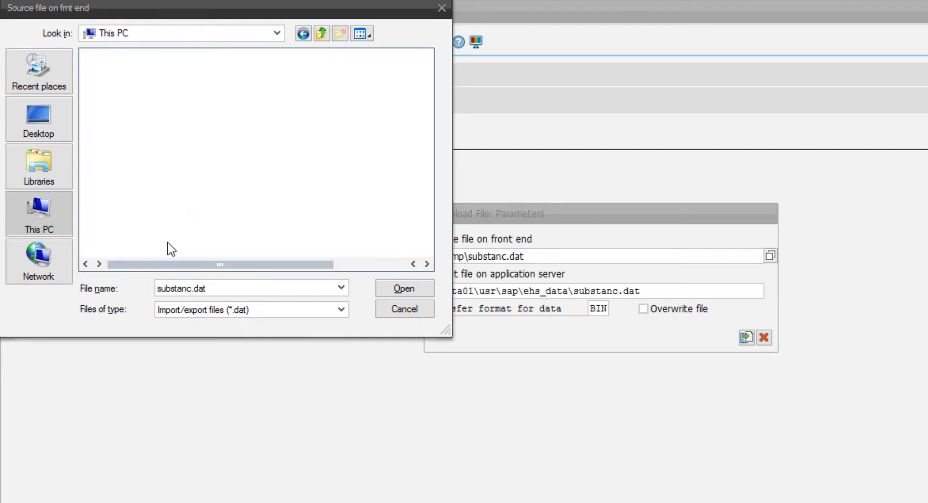
double_click(137, 252)
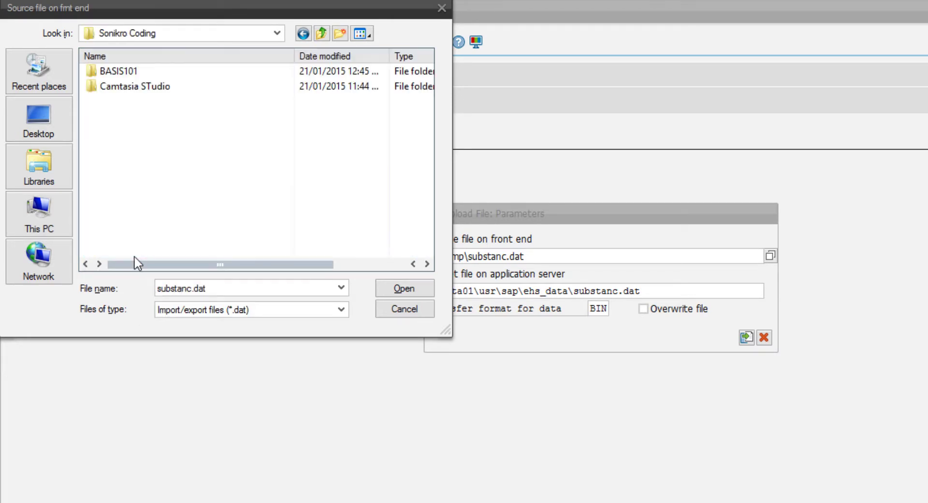
double_click(116, 71)
Show all file types and choose K914781.DEV as the source file for the upload.
click(175, 313)
click(184, 365)
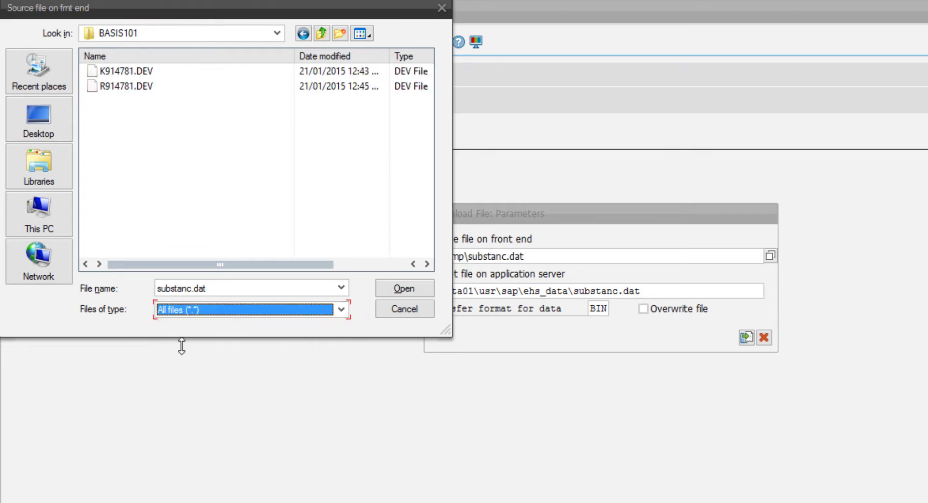
click(121, 72)
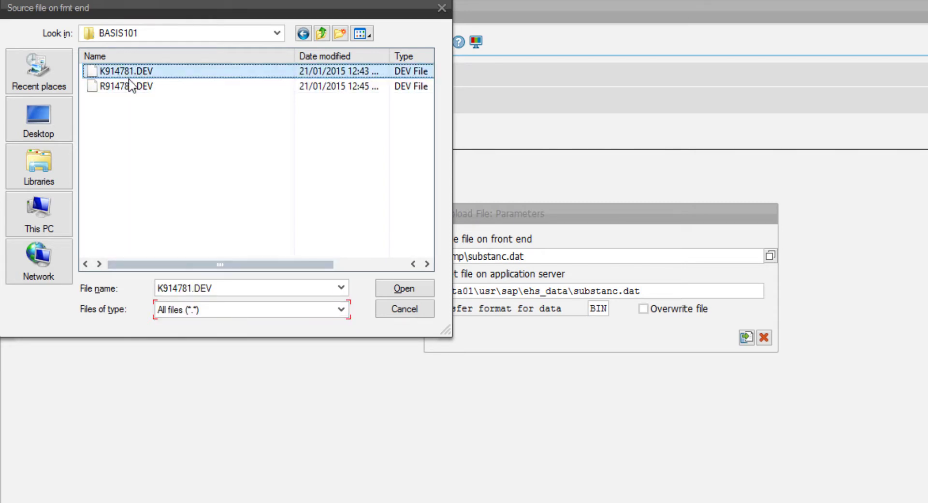
click(404, 288)
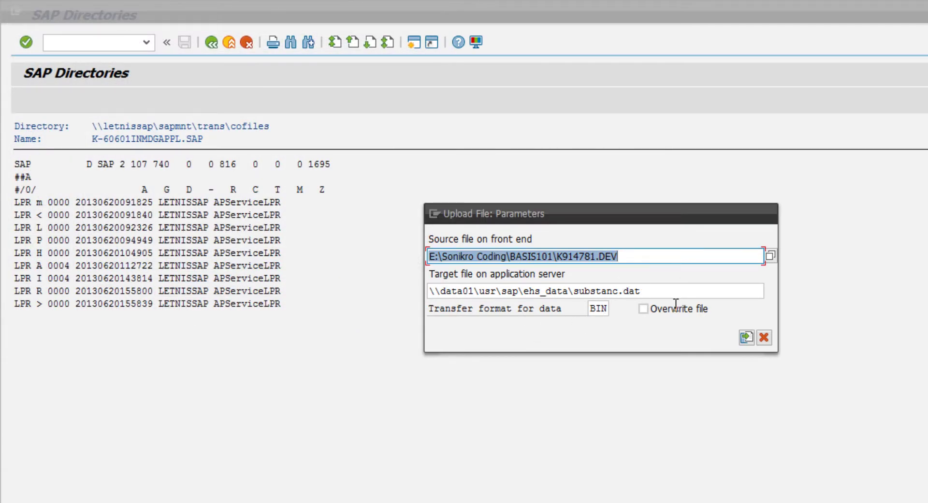
Set the target file to \\letnissap\sapmnt\trans\cofiles\K914781.DEV, upload the cofile and allow the SAP GUI Security request.
key(Tab)
key(ctrl+v)
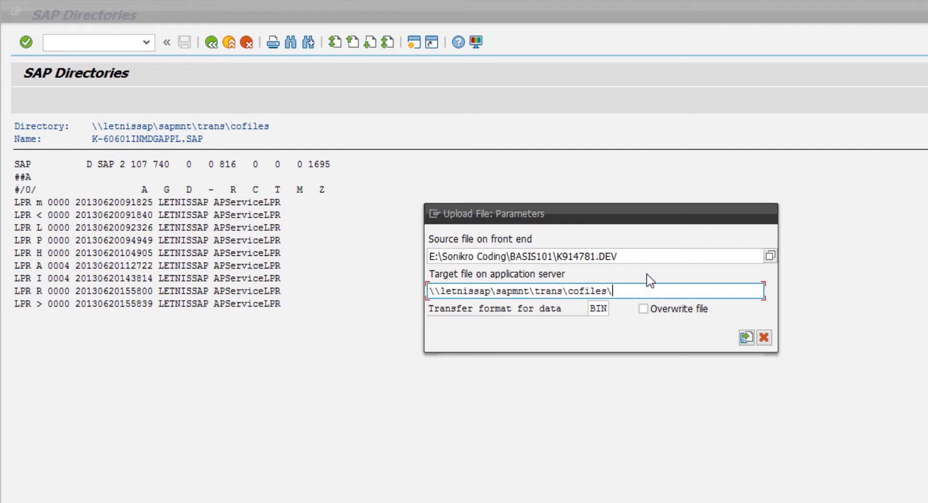
drag(618, 256, 566, 270)
click(658, 291)
key(ctrl+v)
click(737, 337)
click(456, 289)
click(448, 320)
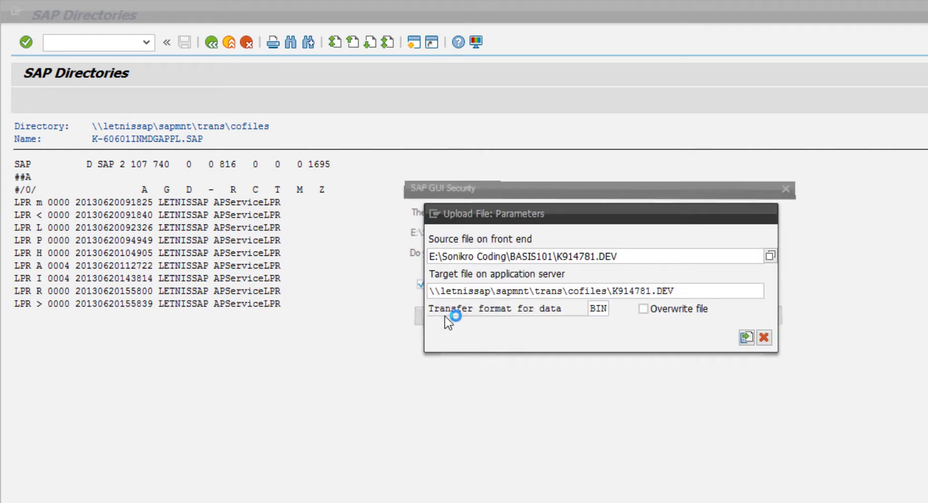
Change the upload's source file to E:\Sonikro Coding\BASIS101\R914781.DEV.
click(578, 260)
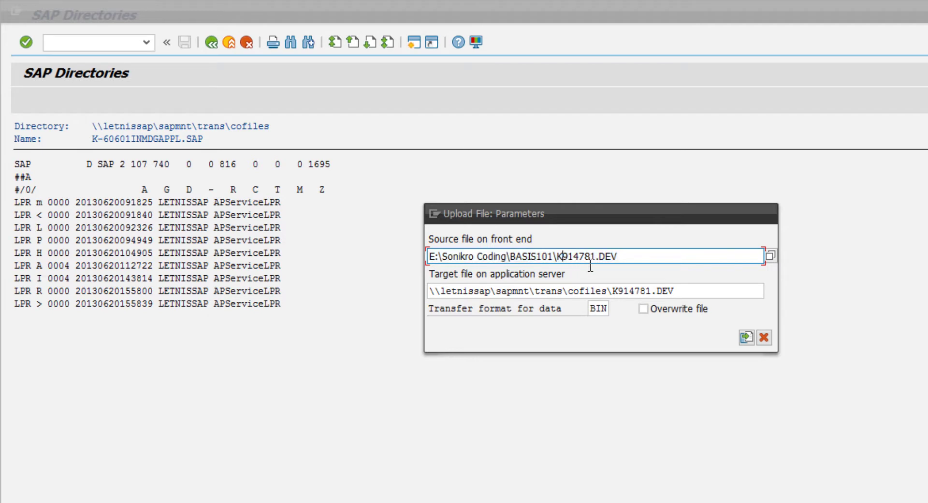
key(BackSpace)
text(R)
Change the upload's target file to \\letnissap\sapmnt\trans\data\R914781.DEV.
click(608, 292)
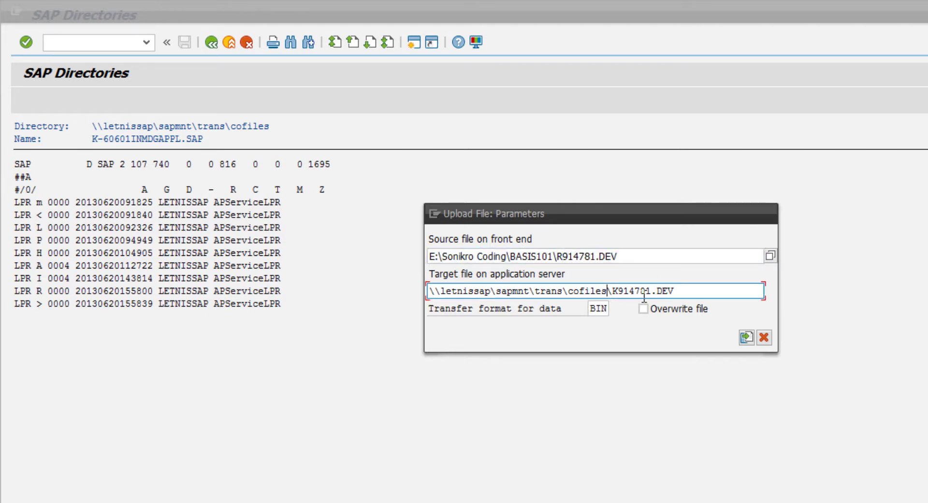
key(BackSpace)
key(BackSpace)
key(BackSpace)
key(BackSpace)
key(BackSpace)
key(BackSpace)
key(BackSpace)
text(data)
key(Right)
key(Right)
key(BackSpace)
text(R)
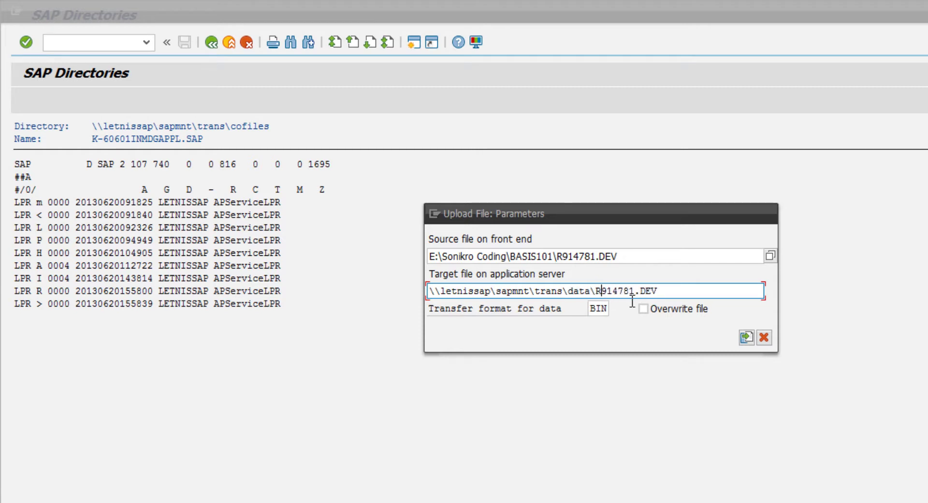
Upload the data file R914781.DEV to the application server and allow the SAP GUI Security request.
click(747, 337)
click(444, 317)
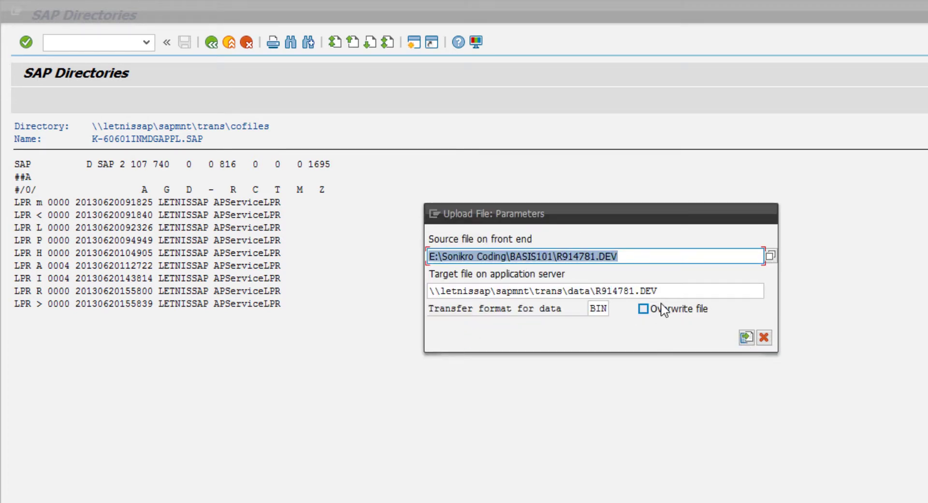
Copy the number 914781 with its trailing dot from the source file name and close the upload parameters.
click(564, 257)
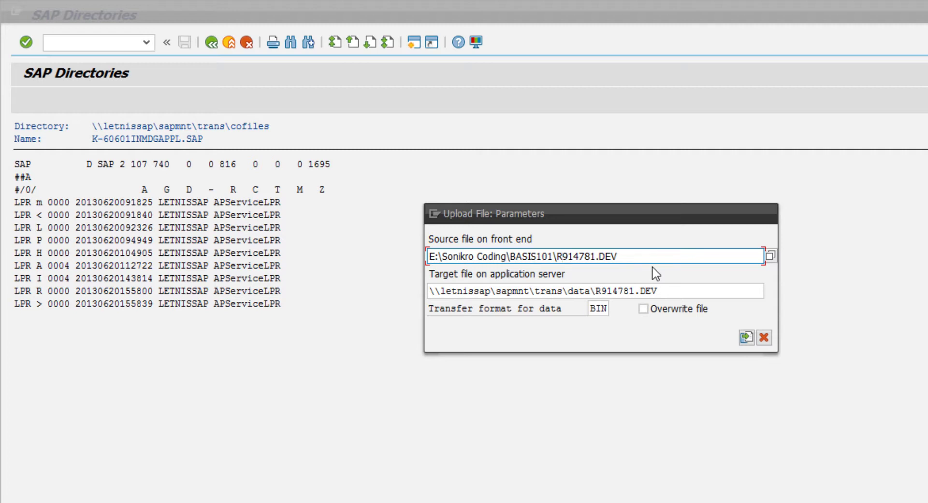
drag(619, 256, 613, 265)
click(592, 261)
key(shift+Left)
key(shift+Left)
key(shift+Left)
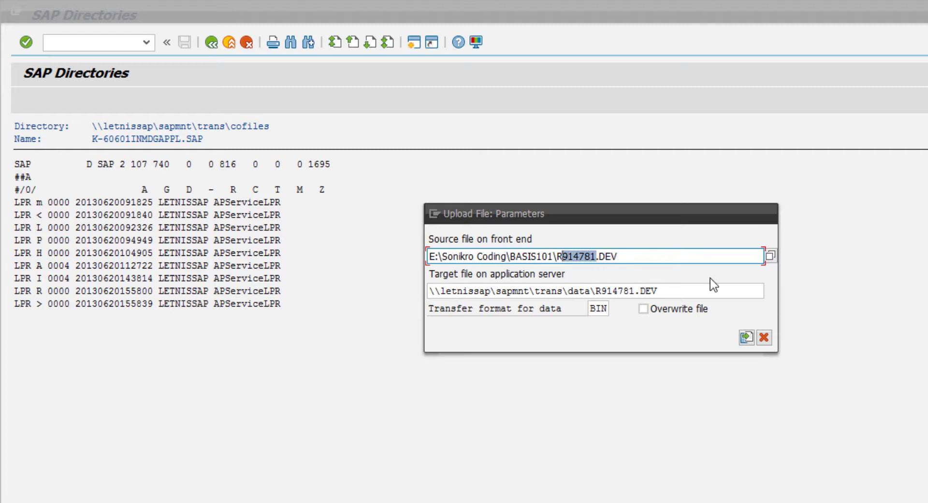
key(Left)
drag(601, 262, 564, 266)
key(ctrl+c)
click(656, 362)
click(771, 343)
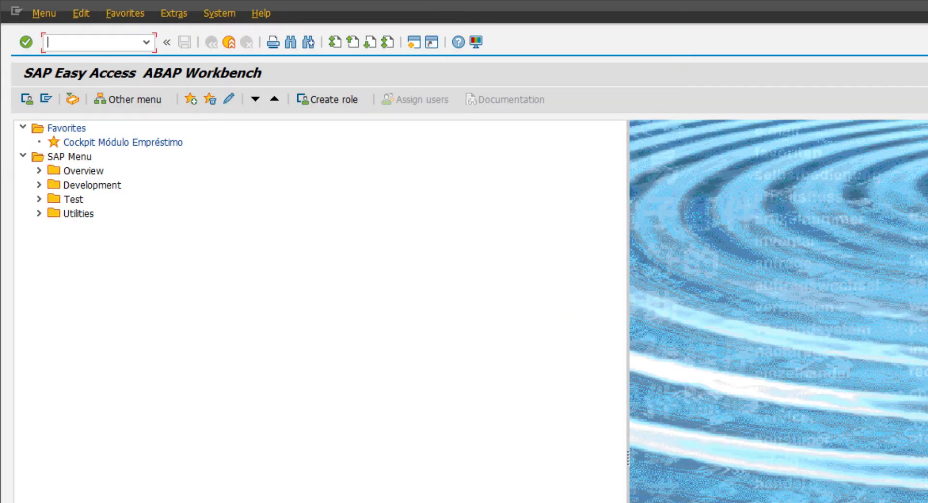
Start transaction STMS and open the import queue of System LPR from the import overview.
text(stms)
key(Return)
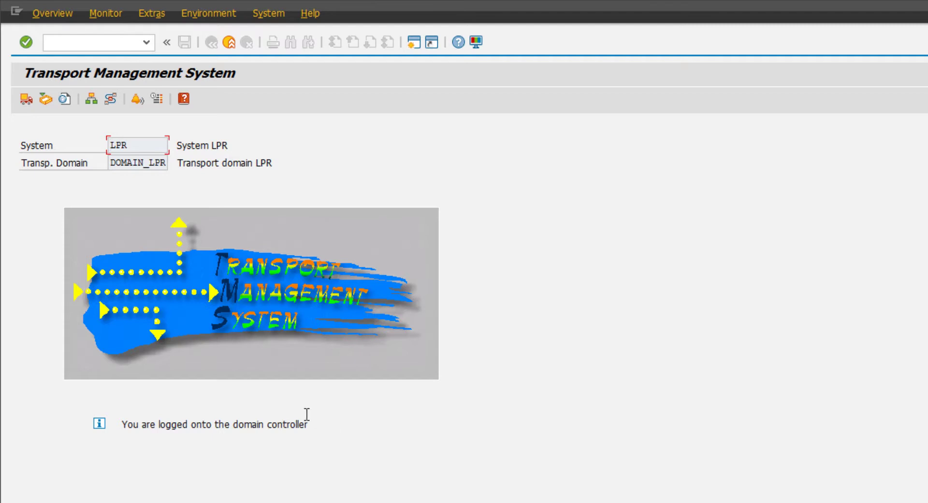
click(24, 106)
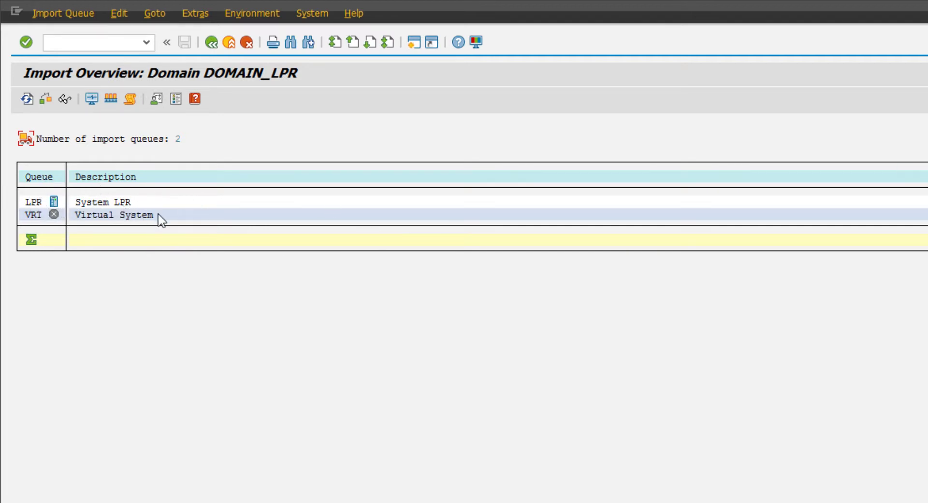
double_click(105, 203)
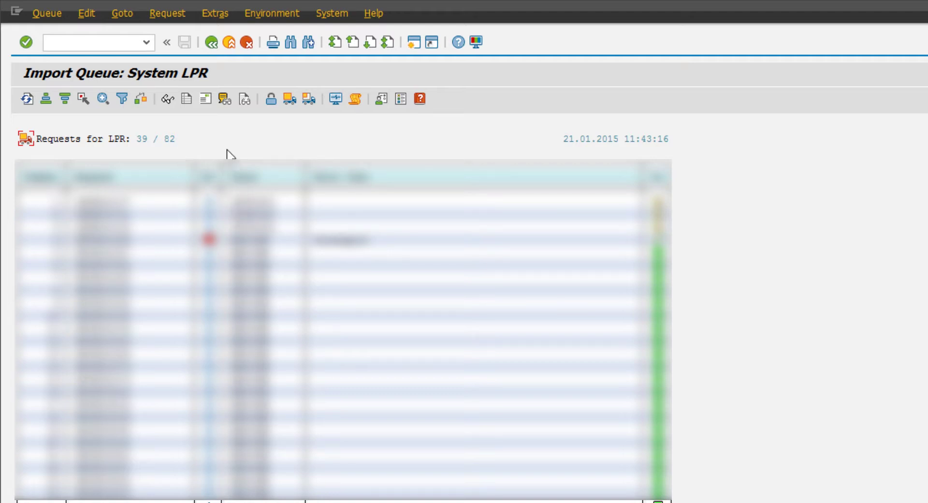
Start adding another request to the LPR import queue and list the available transport requests.
click(234, 21)
mouse_move(245, 73)
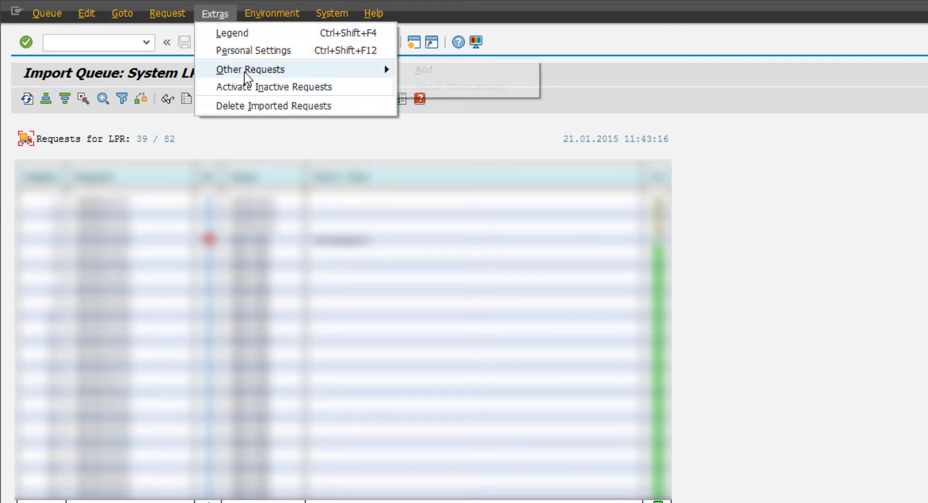
click(406, 69)
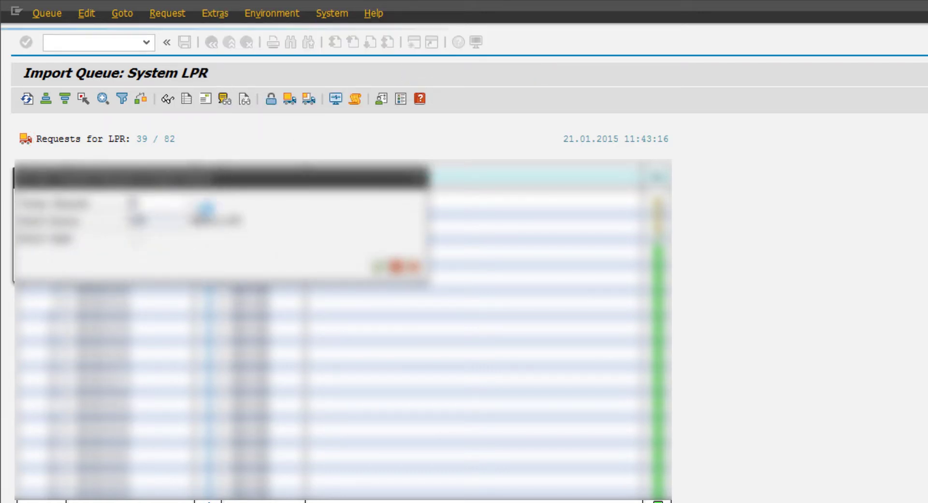
click(205, 209)
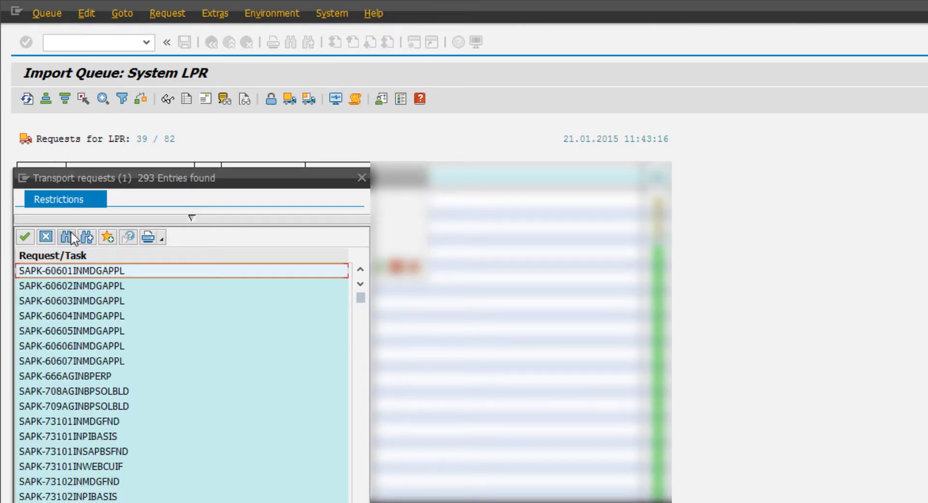
Find the copied number 914781 in the request list, choose DEVK914781 and attach it to import queue LPR.
click(68, 234)
key(ctrl+v)
key(Return)
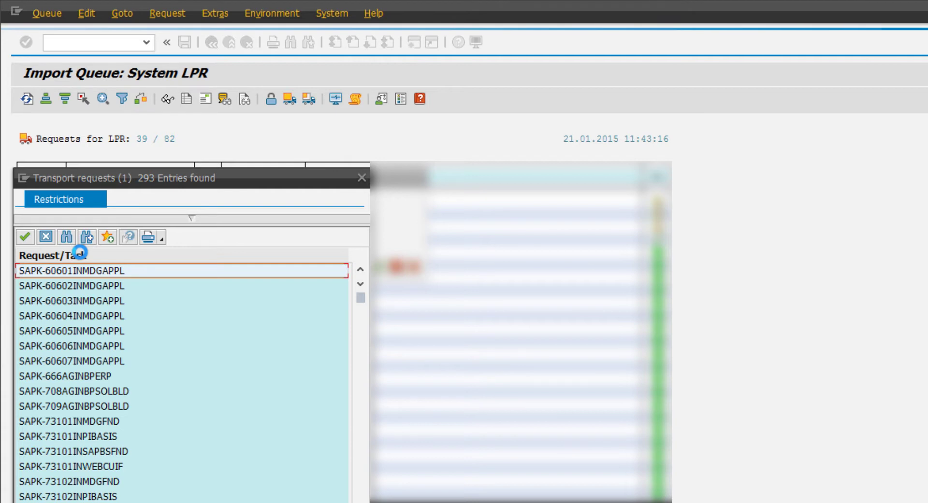
click(66, 237)
click(110, 265)
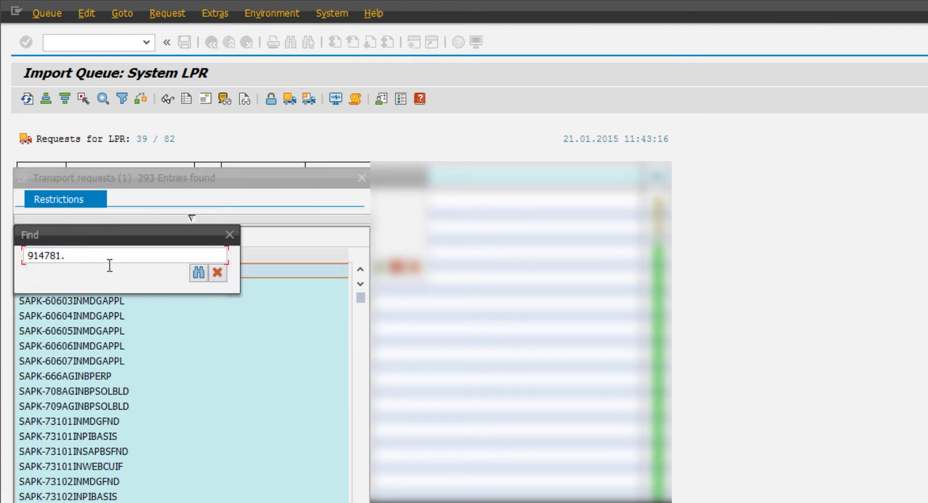
key(Return)
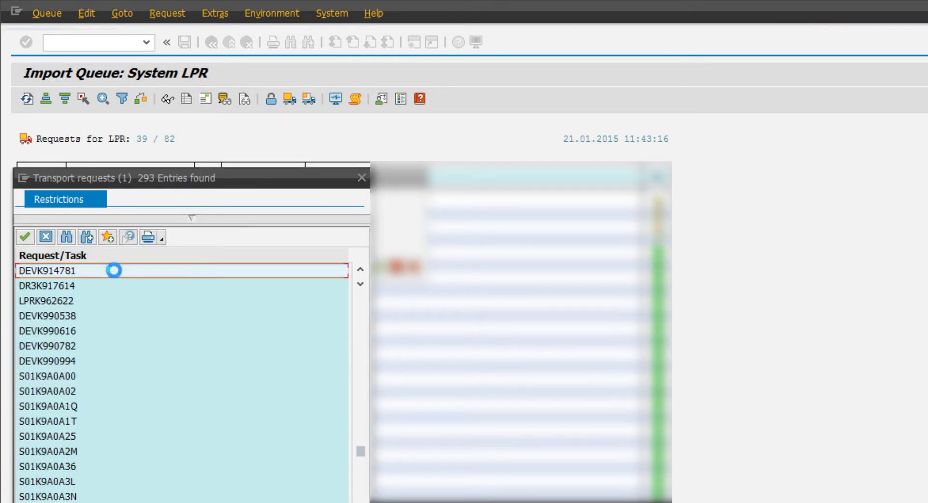
double_click(68, 274)
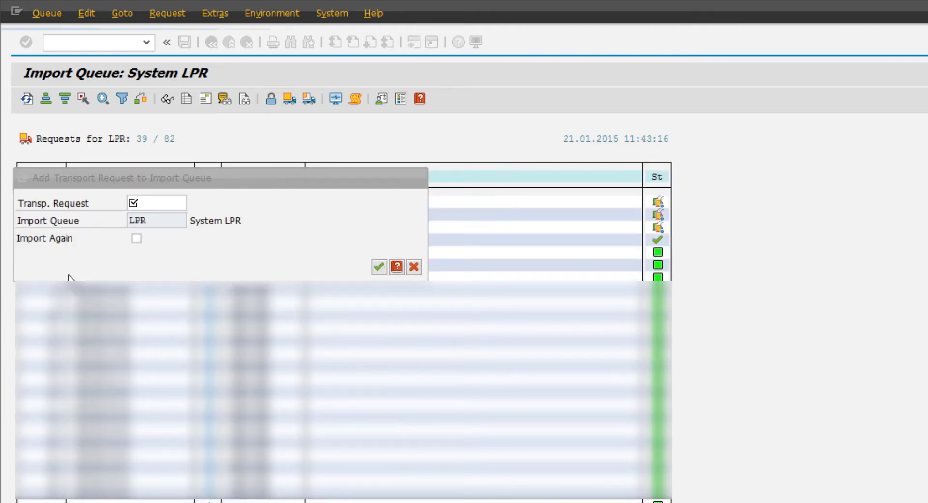
click(378, 267)
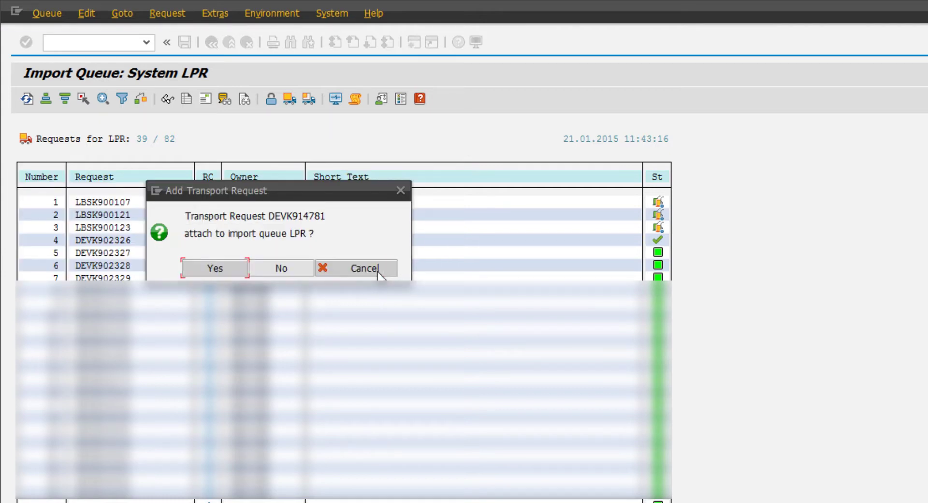
click(224, 273)
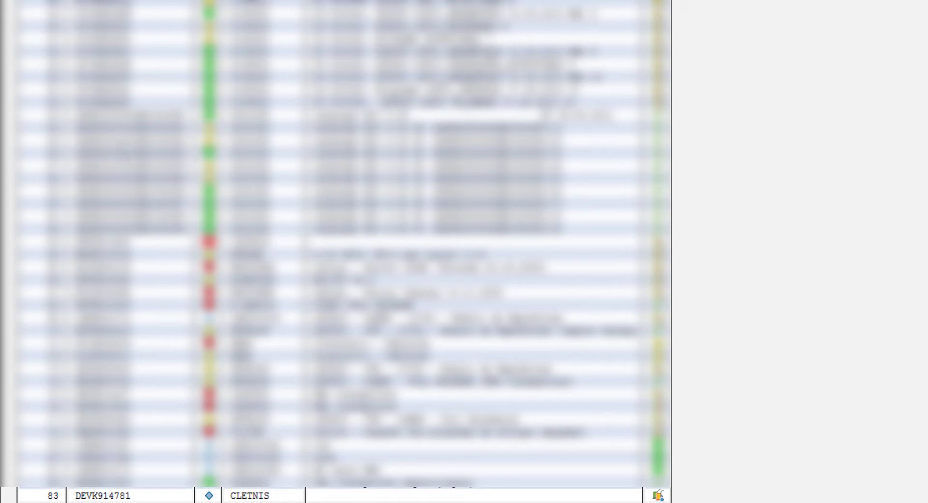
Select request DEVK914781 at the end of the LPR queue and open its import settings.
click(107, 496)
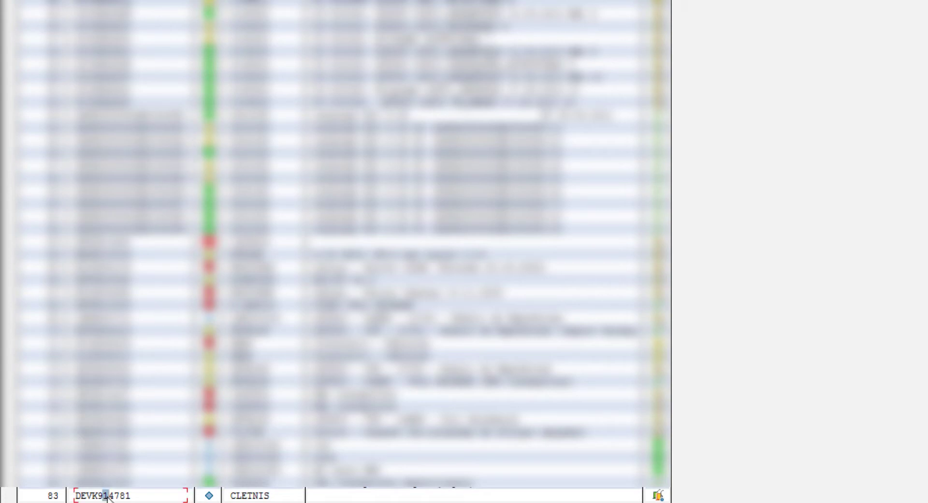
click(135, 495)
click(117, 496)
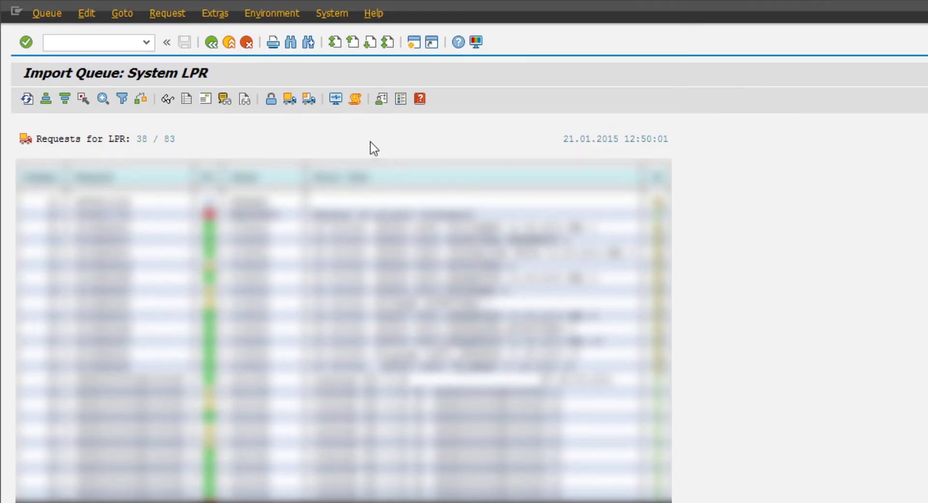
click(313, 102)
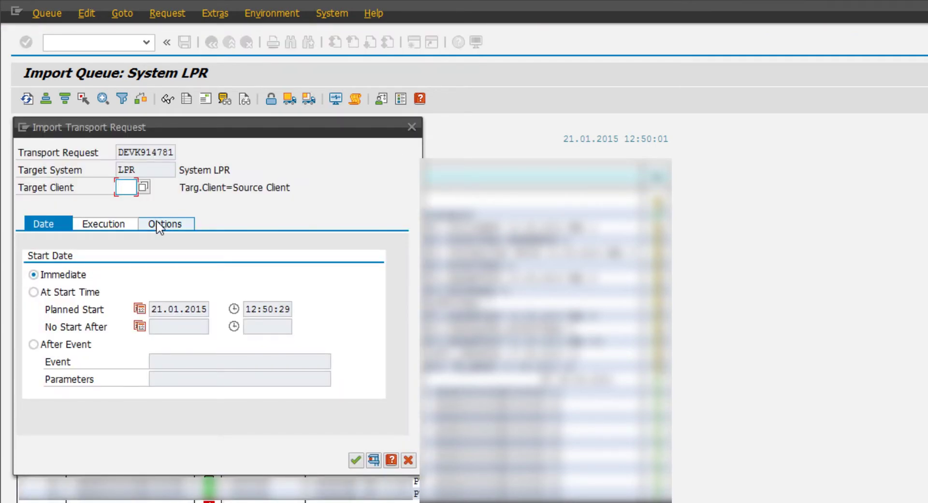
Enable Overwrite Originals and ignoring invalid transport type, non-permitted table class, predecessor relations and invalid component version, and start the import into LPR.
click(172, 225)
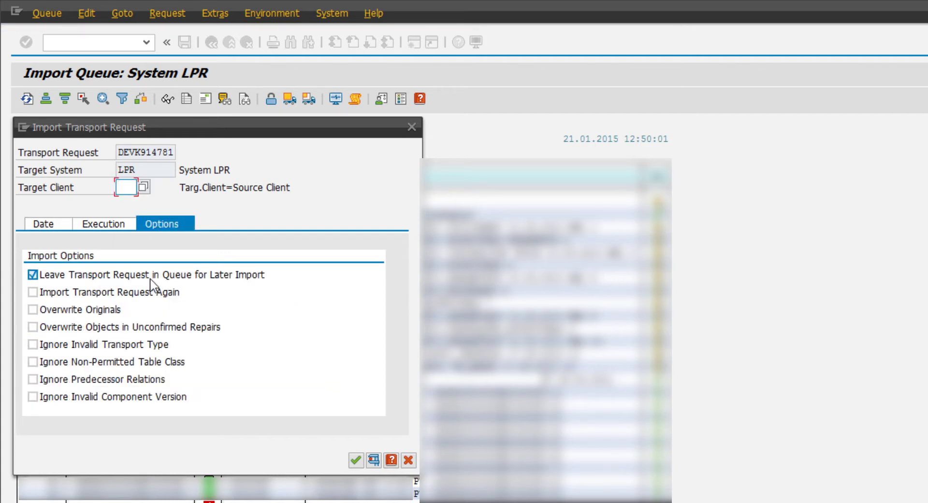
click(88, 315)
click(118, 346)
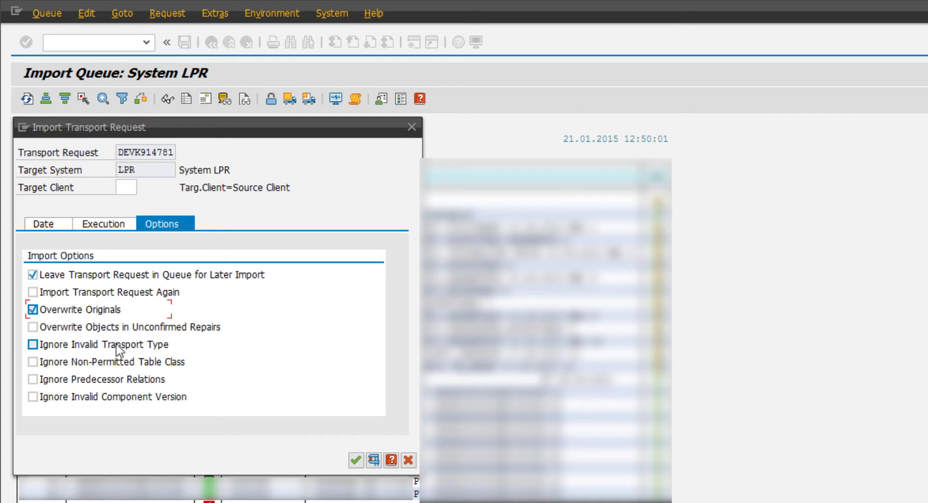
click(117, 362)
click(114, 379)
click(108, 395)
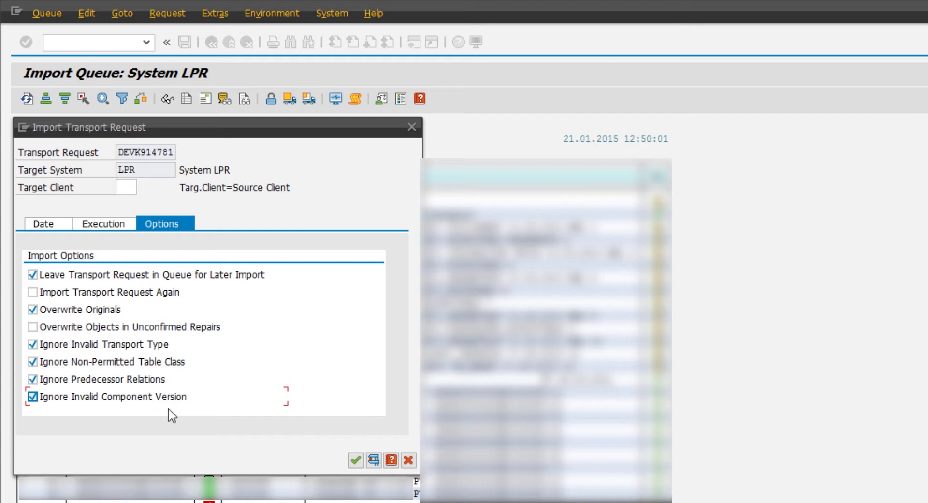
click(355, 463)
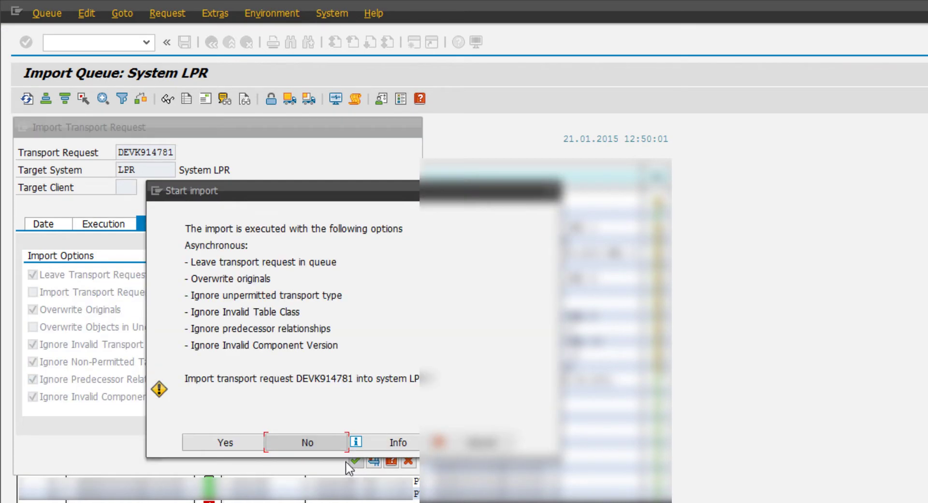
click(243, 447)
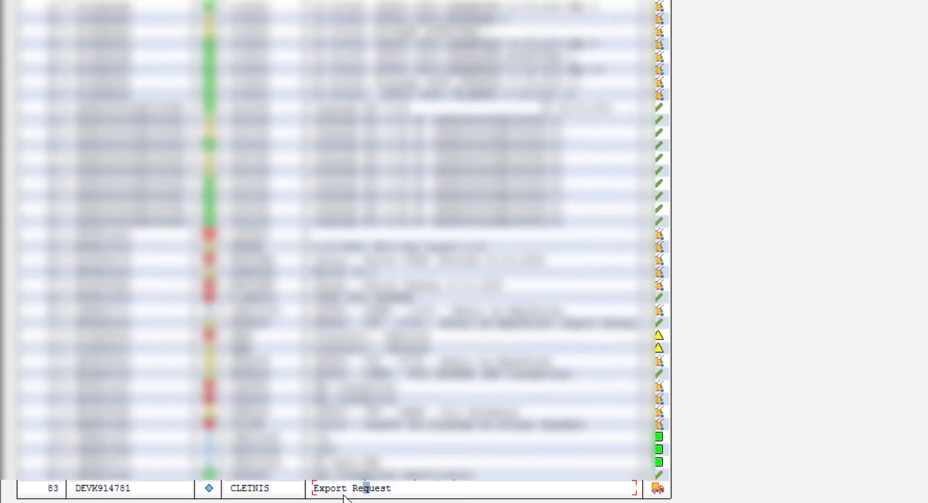
Copy the request number DEVK914781 from the import queue and display that request in the Transport Organizer.
click(122, 488)
key(ctrl+y)
drag(131, 489, 76, 489)
key(ctrl+c)
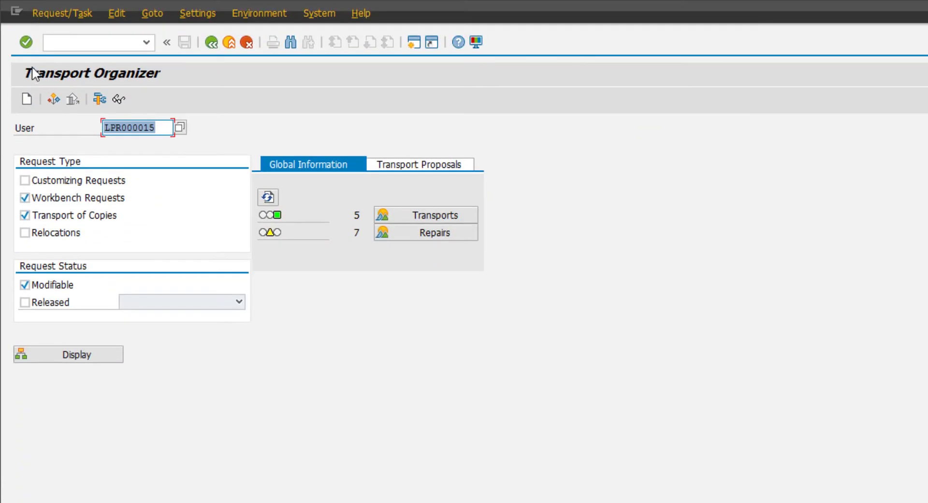
click(119, 100)
key(Return)
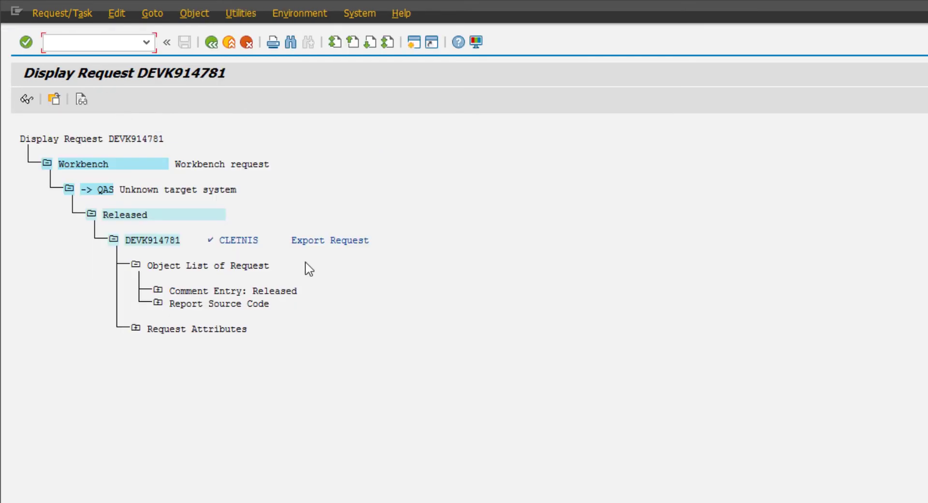
Expand Report Source Code in the request's object list, open ZMM_GERA_NOTA and highlight its REPORT statement.
click(177, 240)
click(163, 303)
click(211, 330)
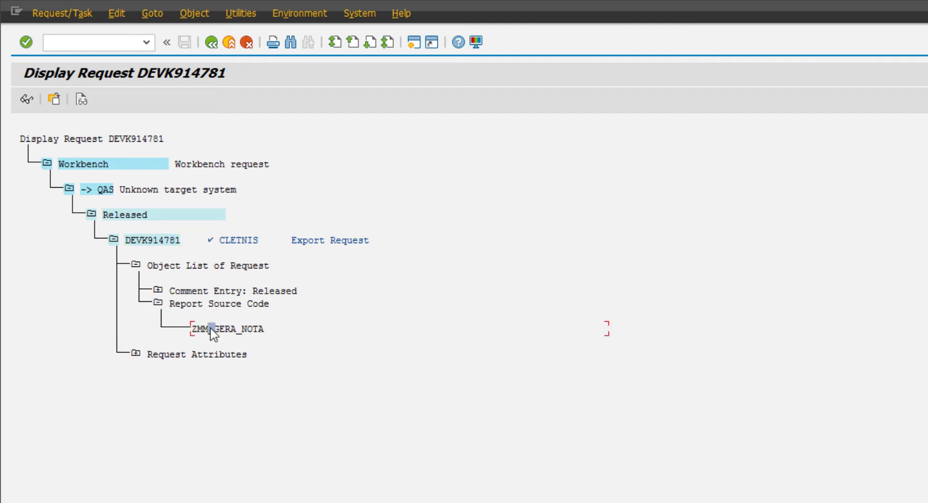
double_click(245, 331)
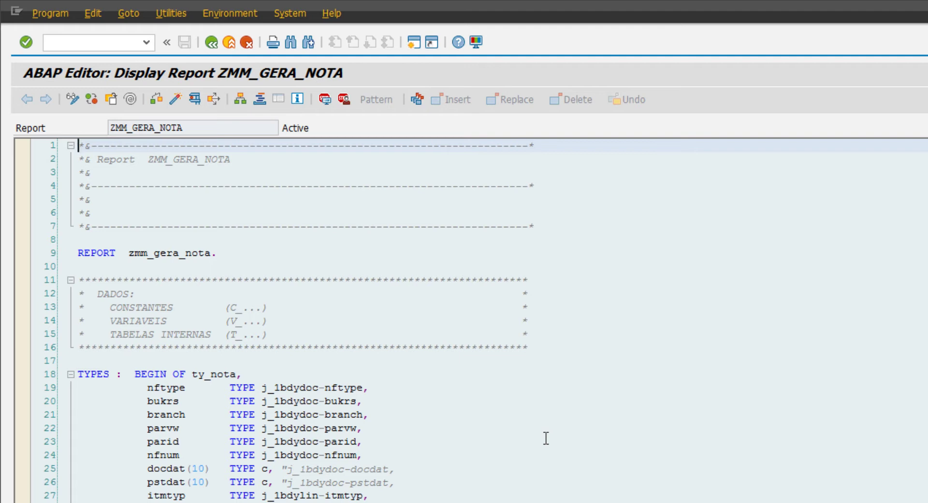
double_click(229, 377)
drag(220, 253, 81, 256)
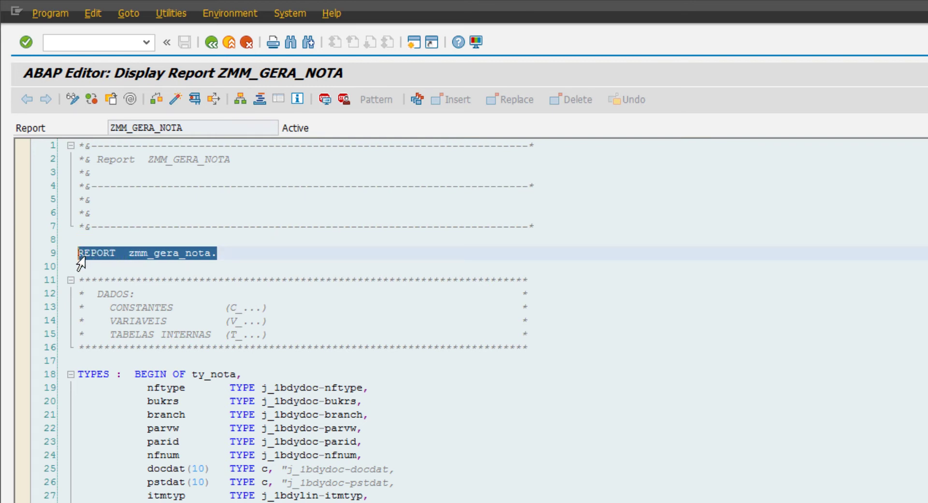